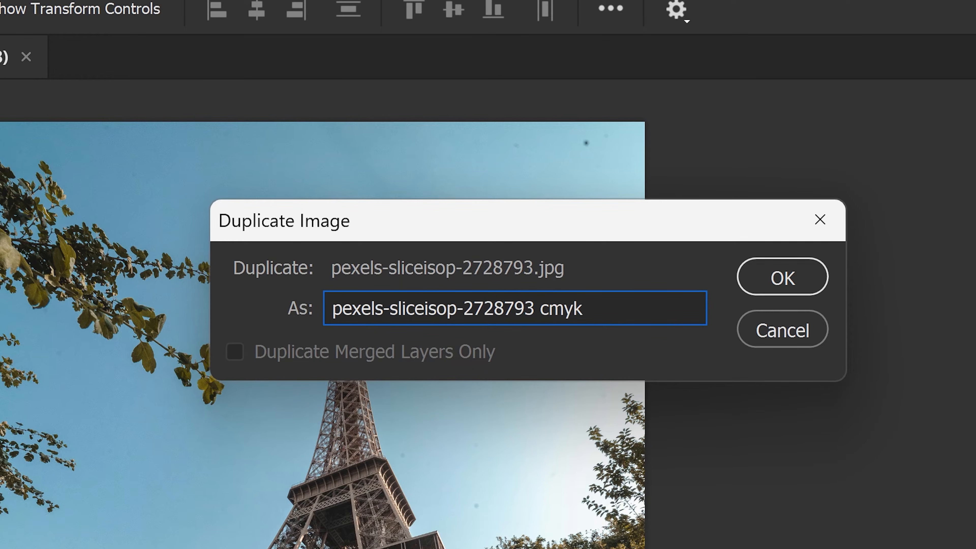
# Step: Duplicate the Eiffel Tower image under the name pexels-sliceisop-2728793 cmyk
pyautogui.moveTo(539, 309); pyautogui.dragTo(550, 308)
pyautogui.press('Right')
pyautogui.hotkey('shift', 'Right')
pyautogui.press('Right')
pyautogui.hotkey('shift', 'Right')
pyautogui.press('Right')
pyautogui.hotkey('shift', 'Right')
pyautogui.press('Right')
pyautogui.click(780, 283)
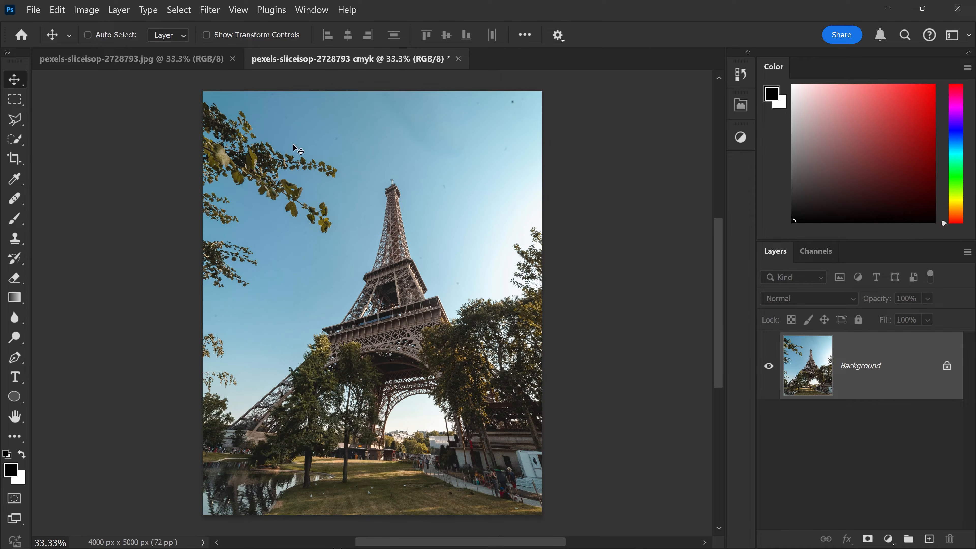
# Step: Examine the Red, Green and Blue channels of the original image one by one and return to the RGB composite
pyautogui.click(171, 67)
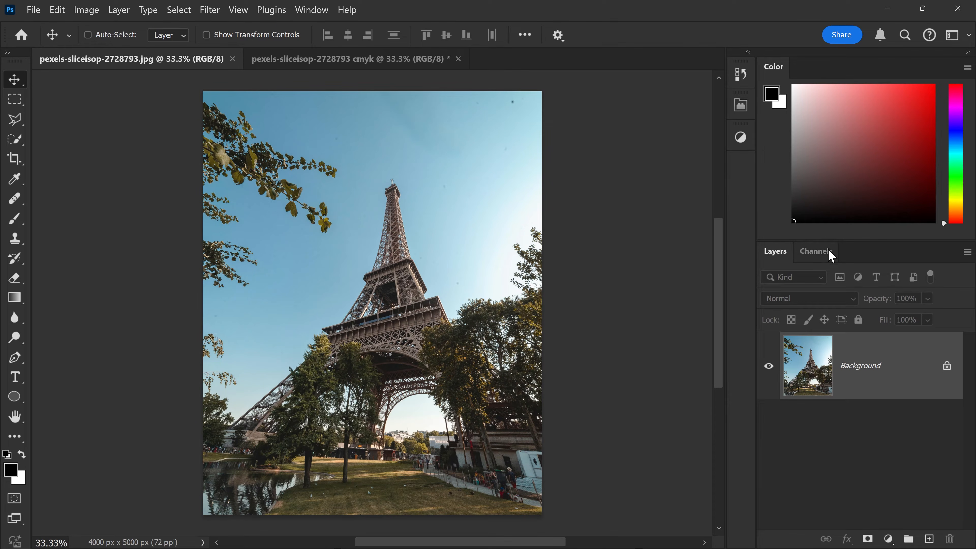
pyautogui.click(828, 258)
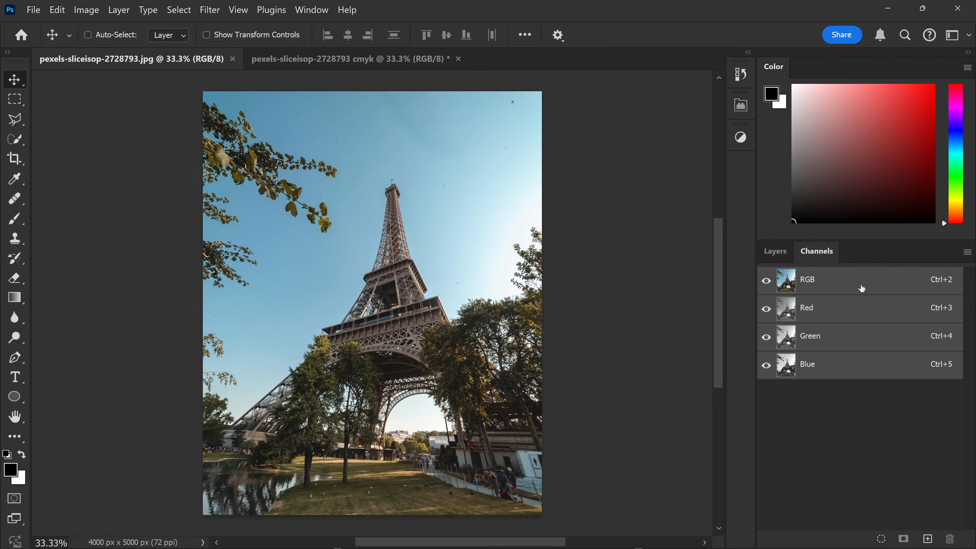
pyautogui.click(814, 312)
pyautogui.click(810, 344)
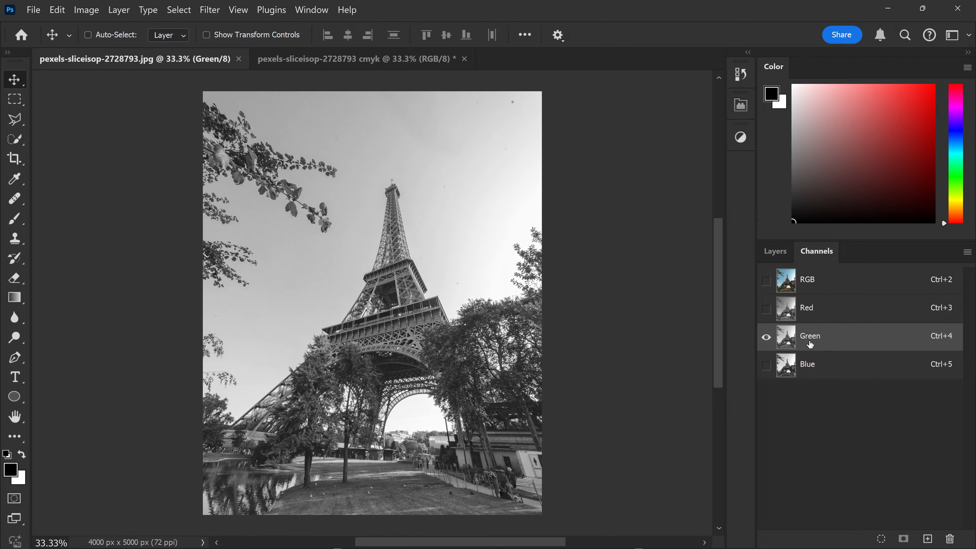
pyautogui.click(809, 373)
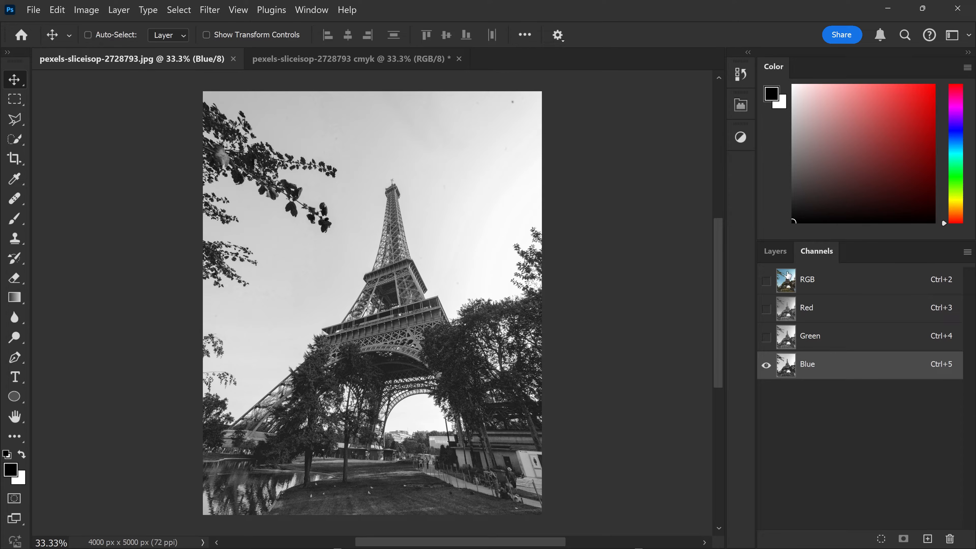
pyautogui.click(814, 293)
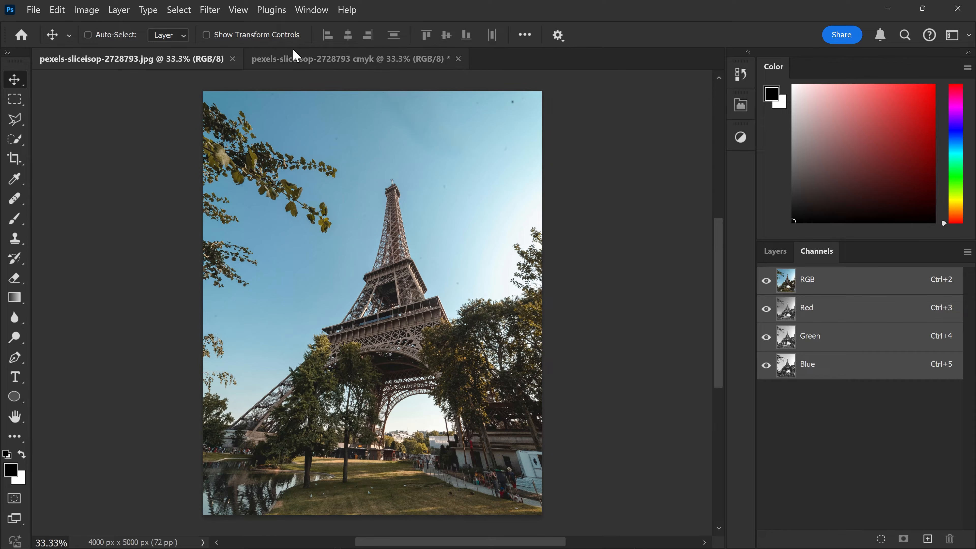
# Step: Convert the duplicate image to CMYK Color mode, accepting the U.S. Web Coated (SWOP) v2 profile
pyautogui.click(367, 71)
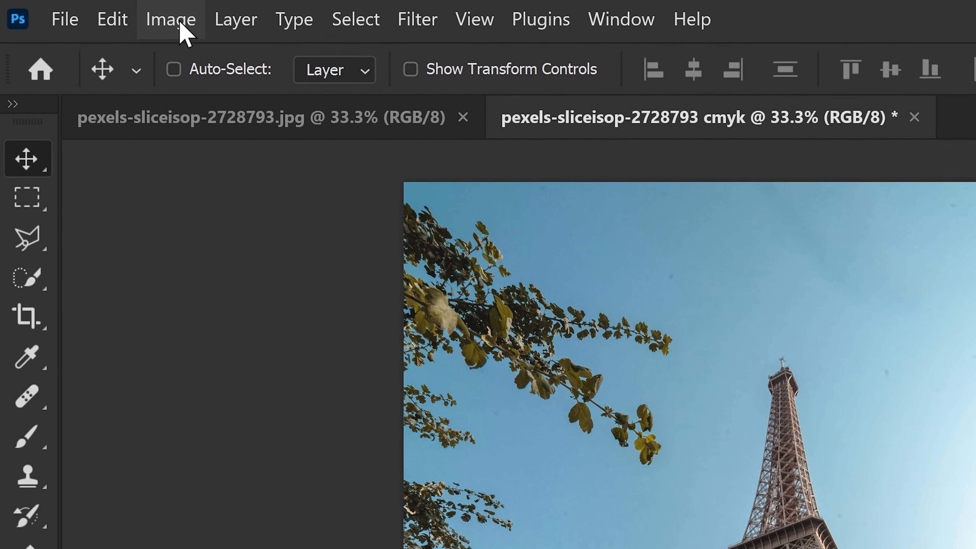
pyautogui.click(93, 10)
pyautogui.moveTo(185, 63)
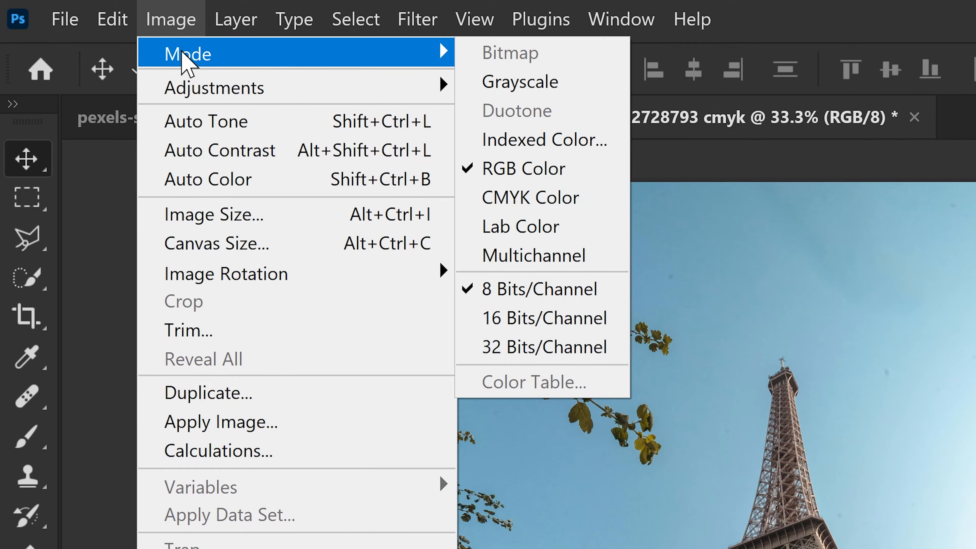
pyautogui.click(531, 199)
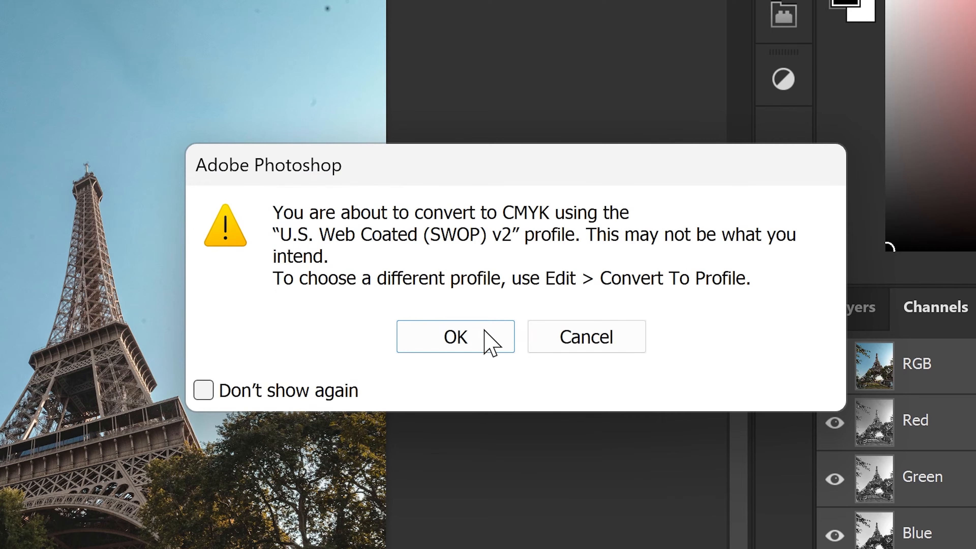
pyautogui.click(490, 339)
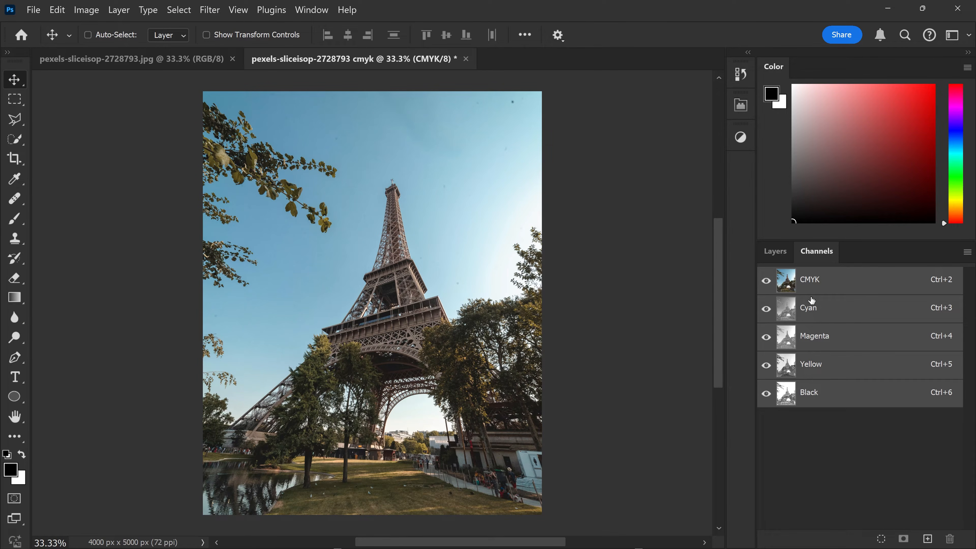
# Step: Examine the duplicate's Cyan, Magenta, Yellow and Black channels and return to the CMYK composite
pyautogui.click(824, 312)
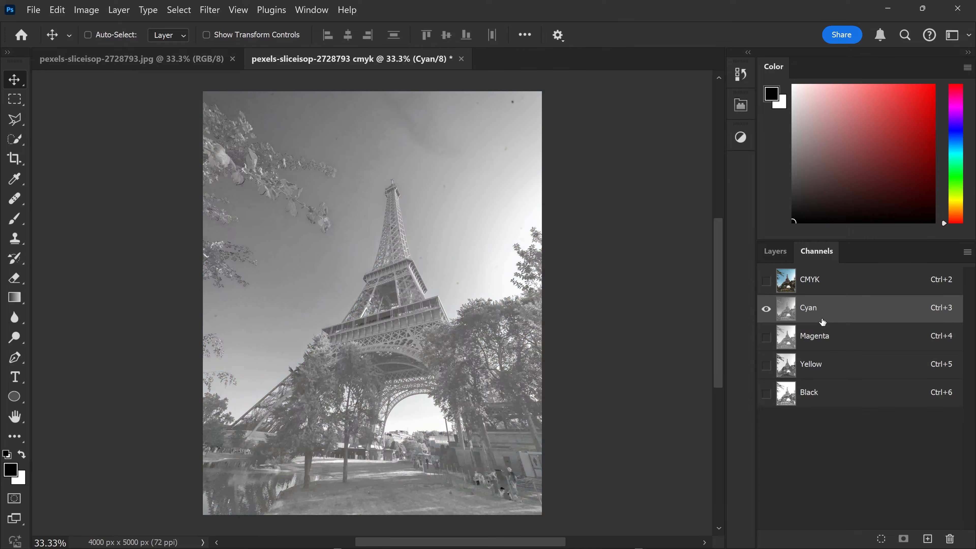
pyautogui.click(816, 342)
pyautogui.click(816, 372)
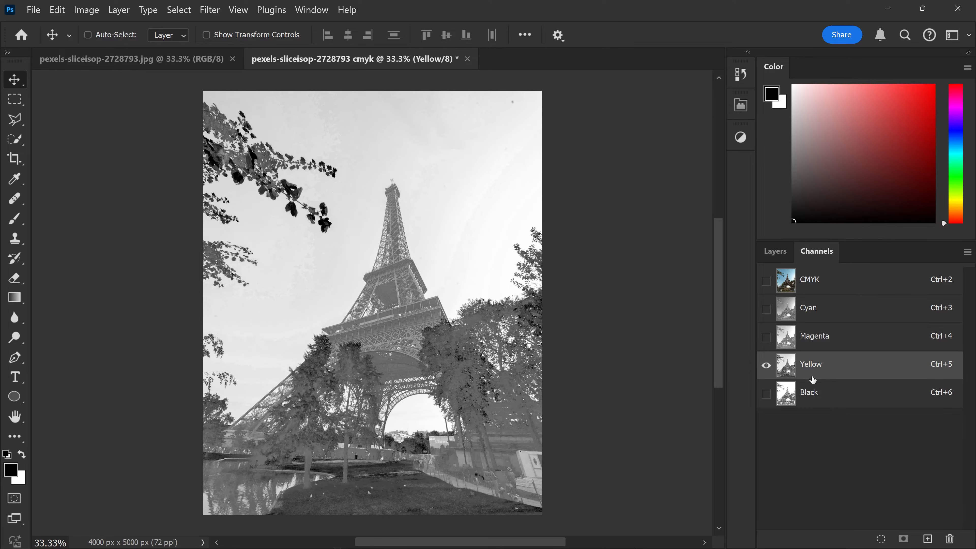
pyautogui.click(816, 397)
pyautogui.click(815, 291)
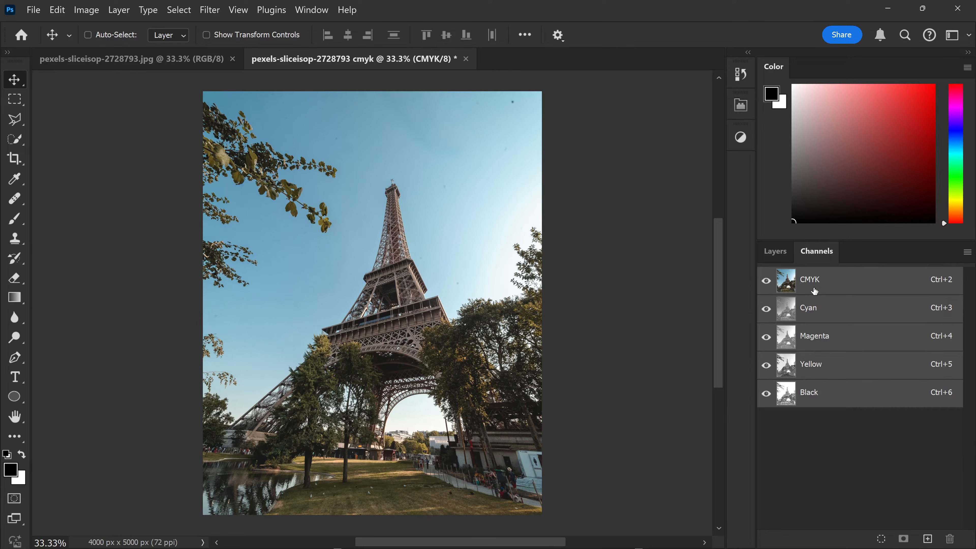
# Step: Compare the original image's colour channels for sky-to-tree contrast and leave the Blue channel selected
pyautogui.click(157, 62)
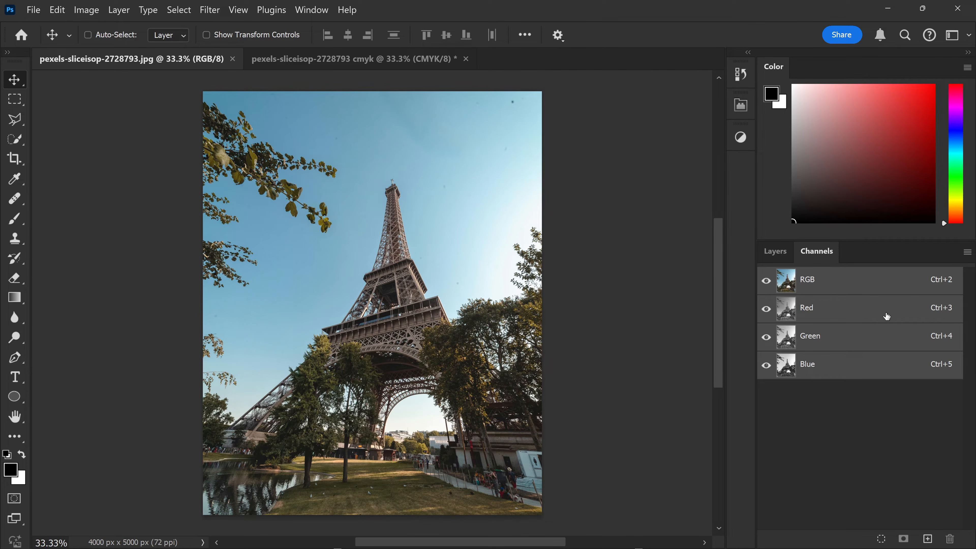
pyautogui.click(827, 316)
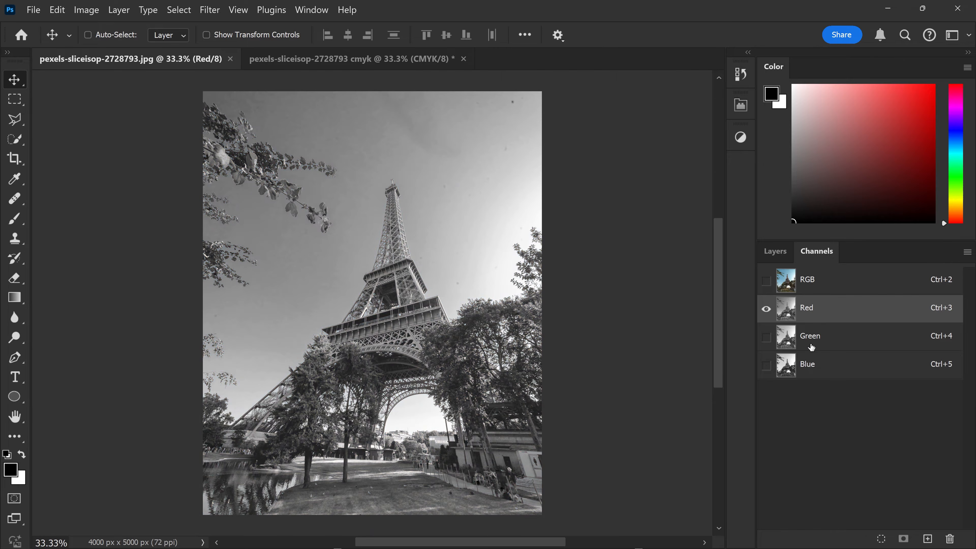
pyautogui.click(822, 342)
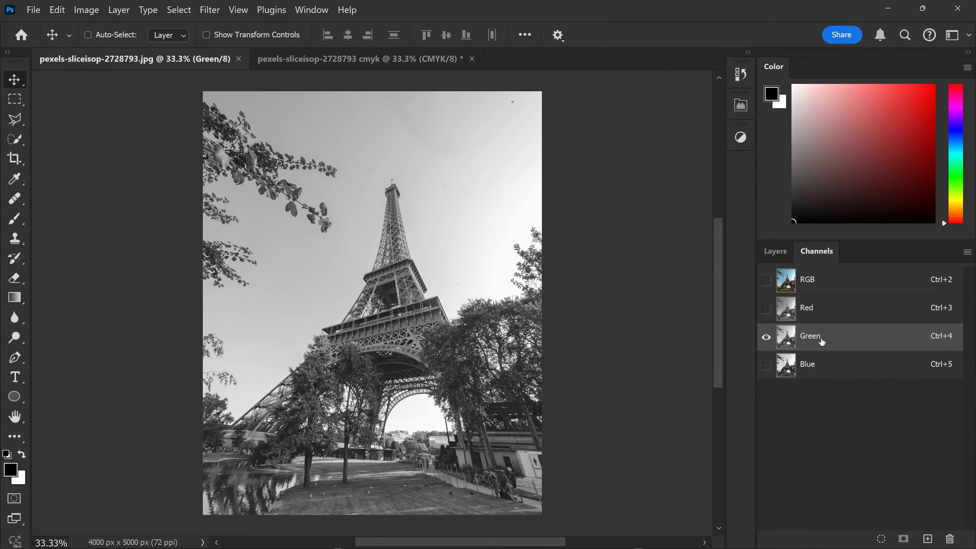
pyautogui.click(818, 366)
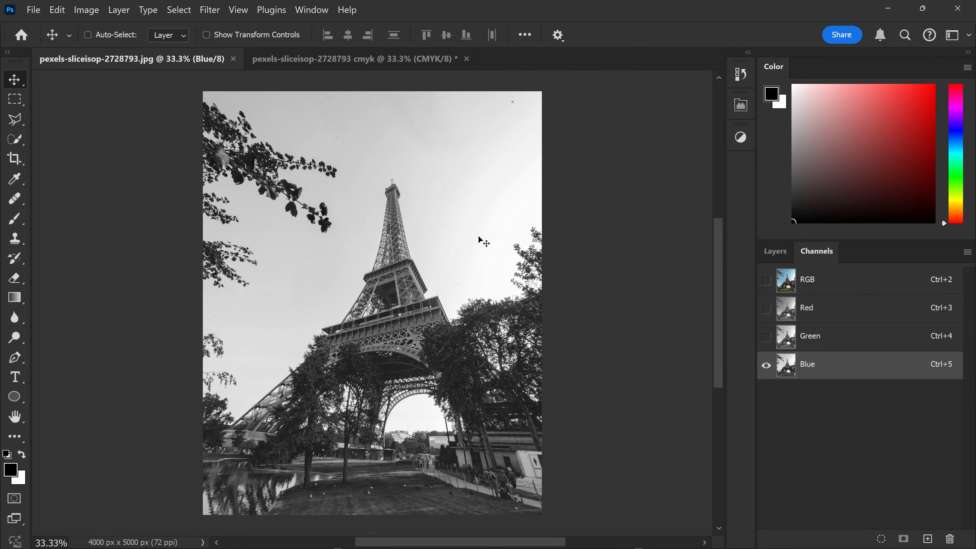
pyautogui.click(812, 312)
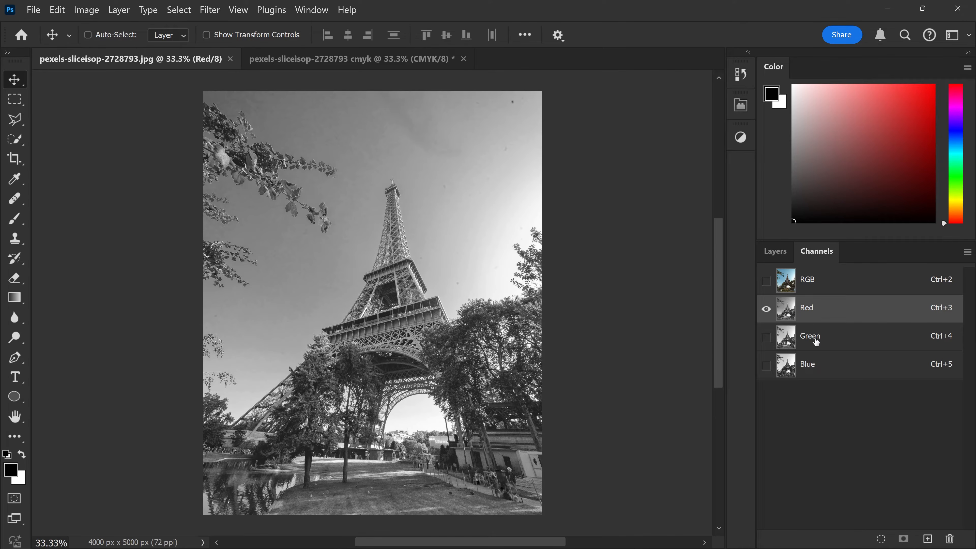
pyautogui.click(817, 341)
pyautogui.click(813, 364)
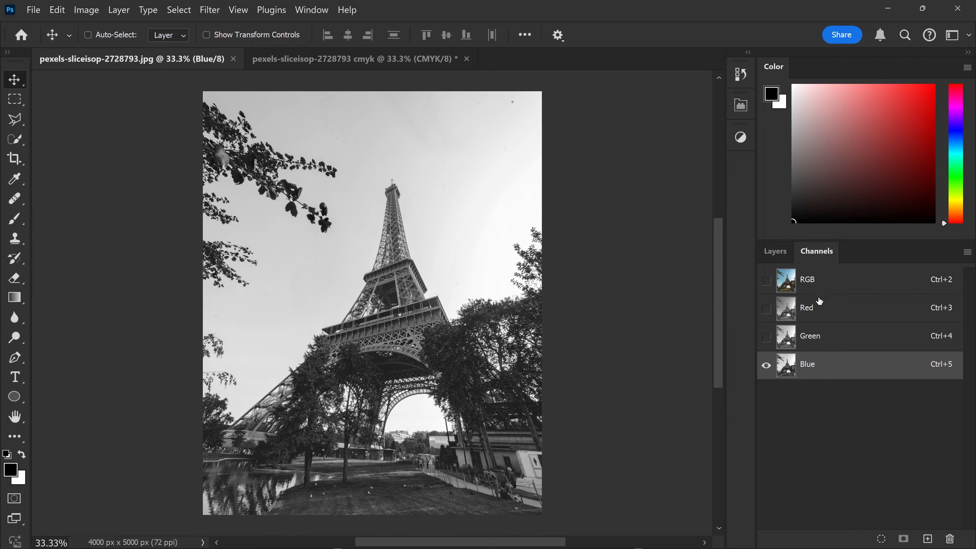
pyautogui.click(819, 308)
pyautogui.click(818, 346)
pyautogui.click(821, 366)
# Step: Compare the four colour channels of the CMYK duplicate and leave the Yellow channel selected
pyautogui.click(370, 65)
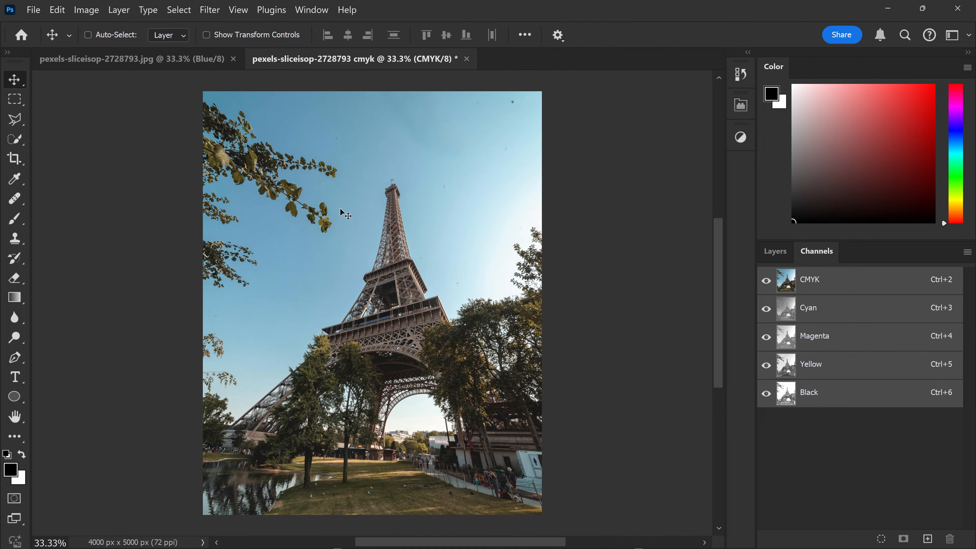
pyautogui.click(815, 315)
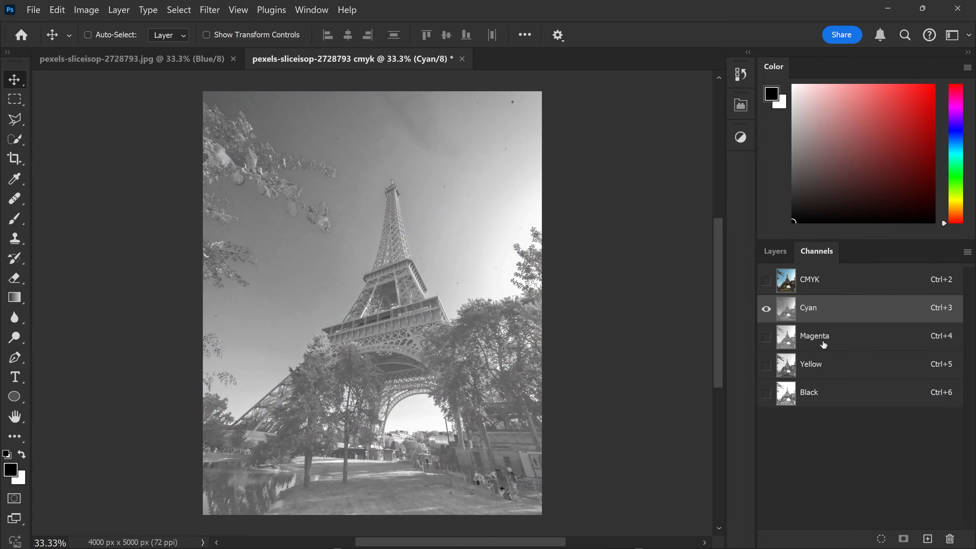
pyautogui.click(823, 344)
pyautogui.click(820, 369)
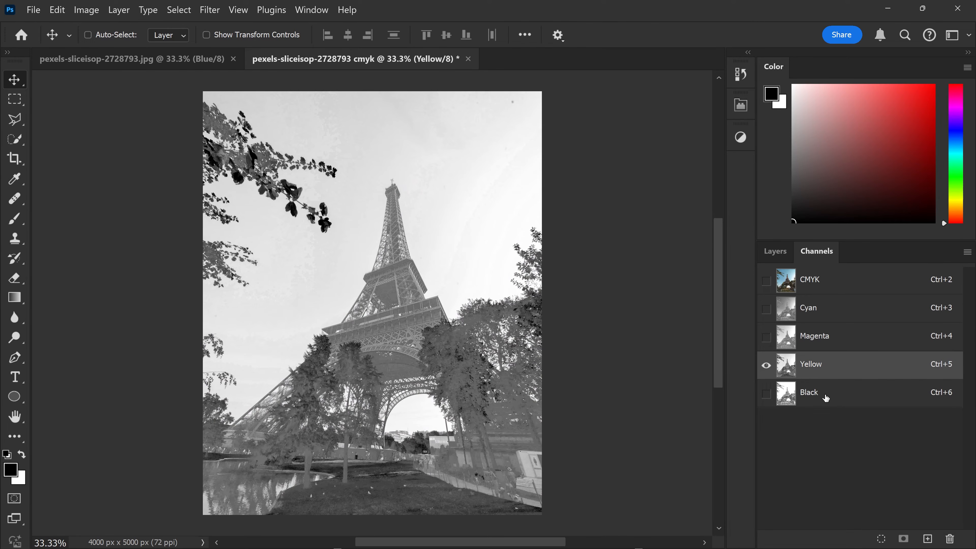
pyautogui.click(826, 396)
pyautogui.click(823, 370)
pyautogui.click(824, 343)
pyautogui.click(825, 307)
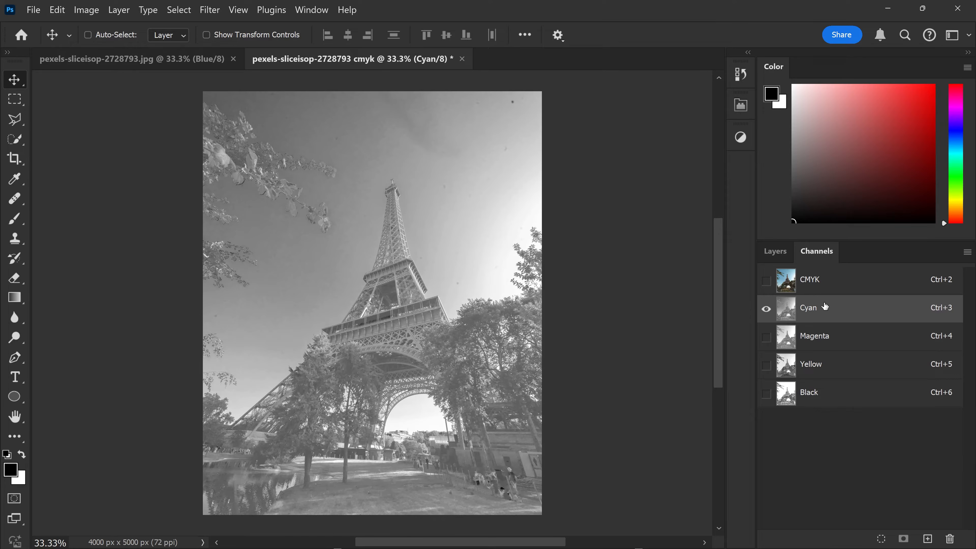
pyautogui.click(820, 370)
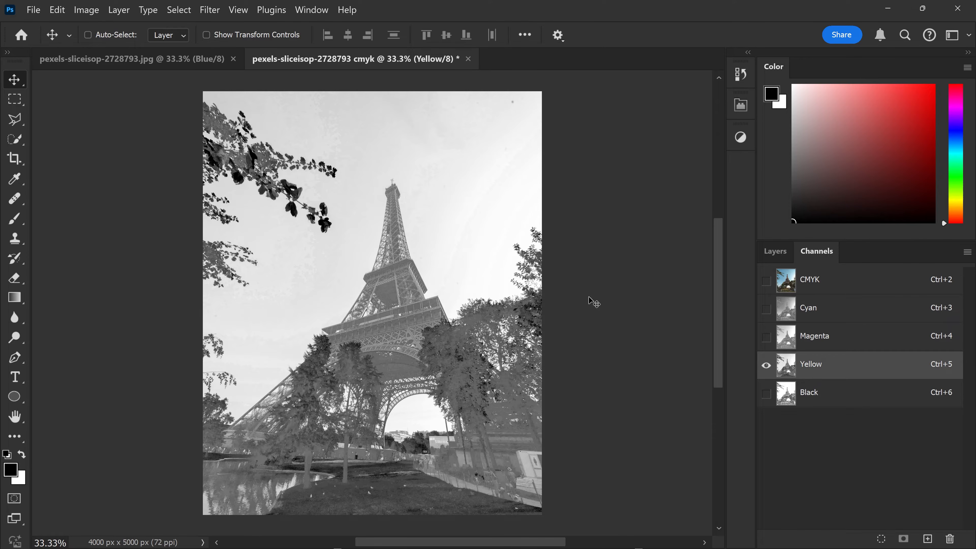
# Step: Open Calculations on the original image, with pexels-sliceisop-2728793.jpg as Source 1 and pexels-sliceisop-2728793 cmyk as Source 2
pyautogui.click(126, 59)
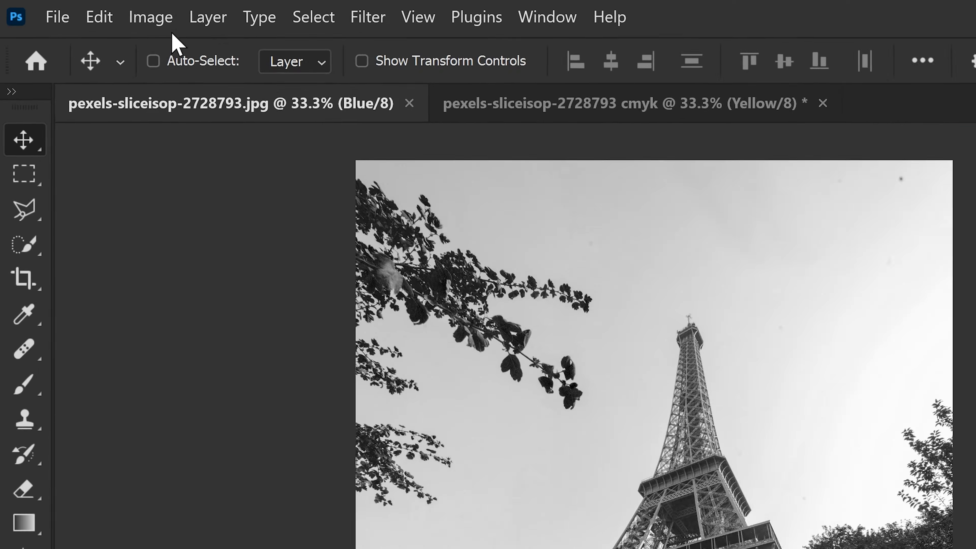
pyautogui.click(92, 14)
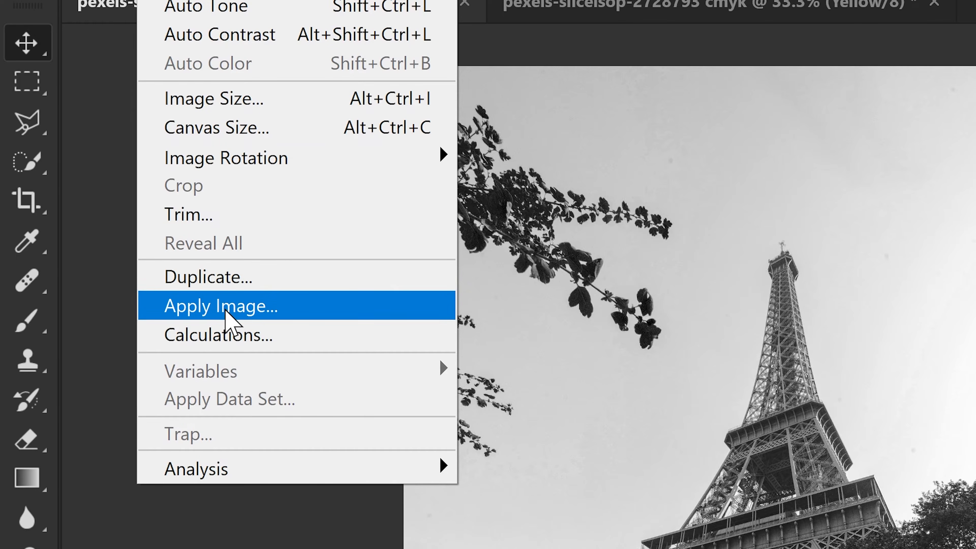
pyautogui.click(257, 343)
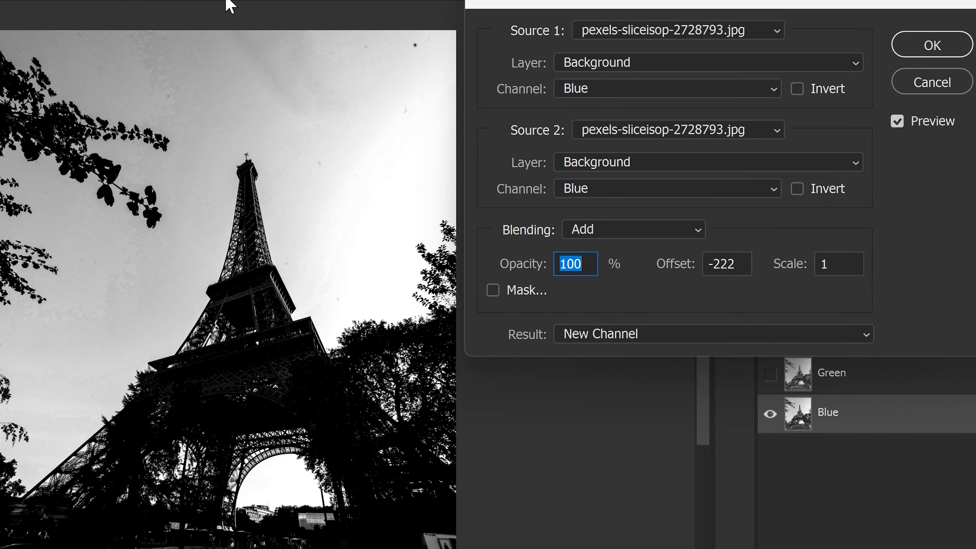
pyautogui.moveTo(584, 4); pyautogui.dragTo(460, 44)
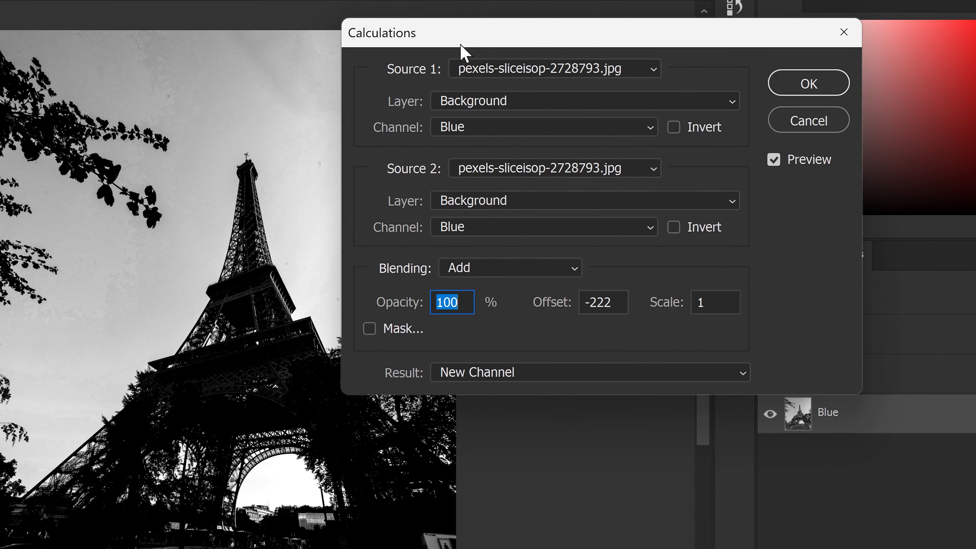
pyautogui.click(498, 73)
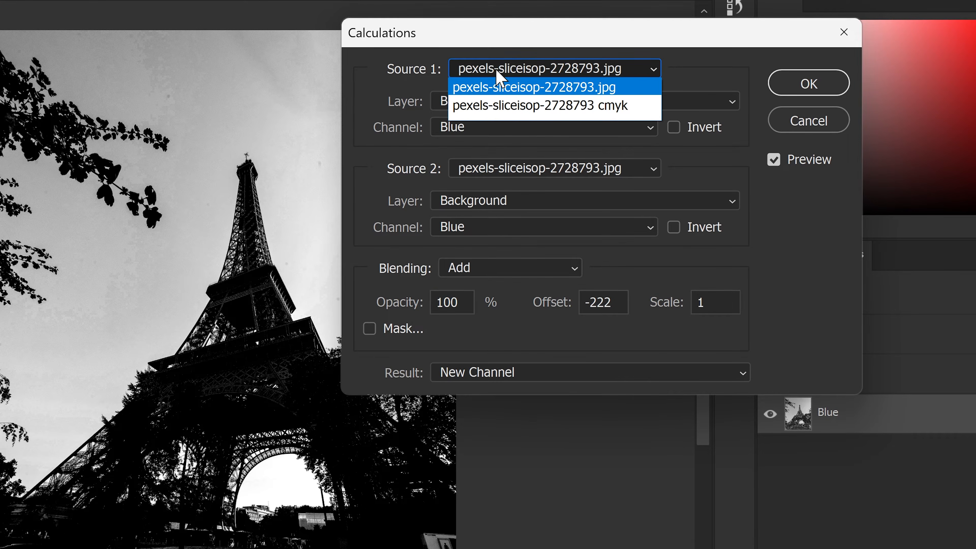
pyautogui.click(513, 87)
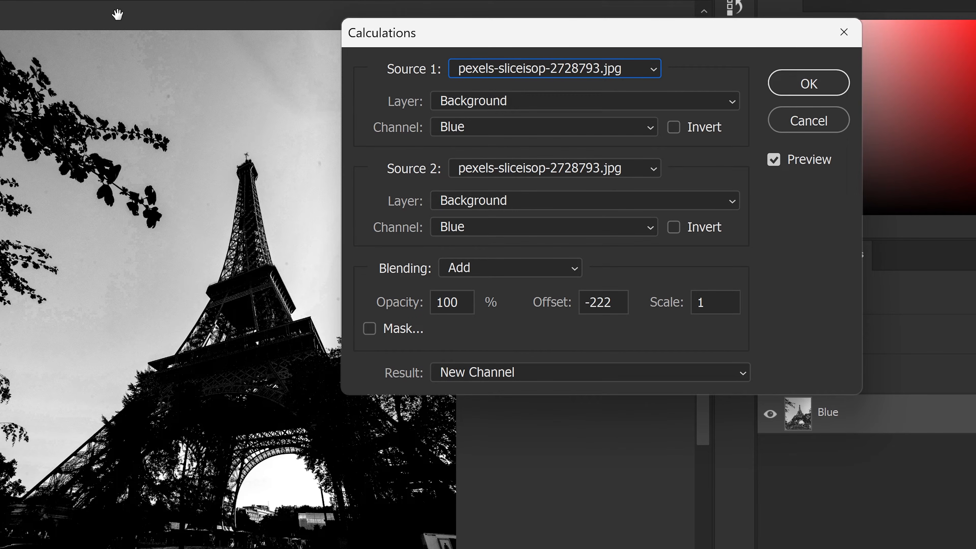
pyautogui.click(482, 173)
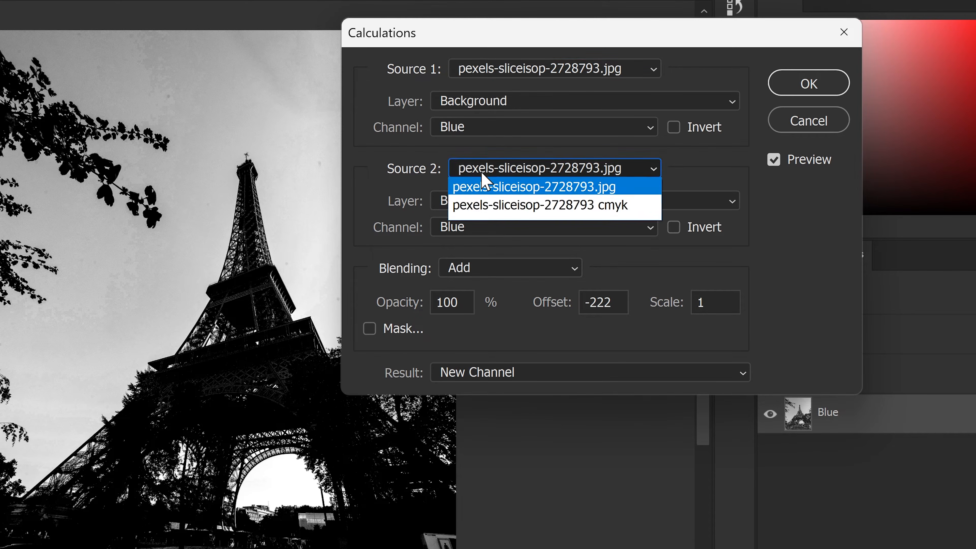
pyautogui.click(602, 205)
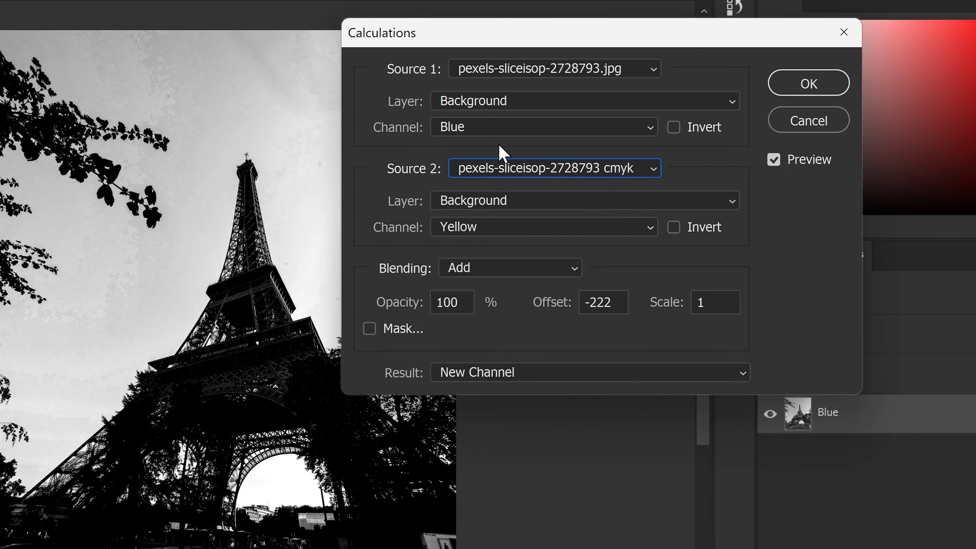
# Step: Examine the channel and layer choices available for Source 1 in the Calculations settings
pyautogui.click(467, 128)
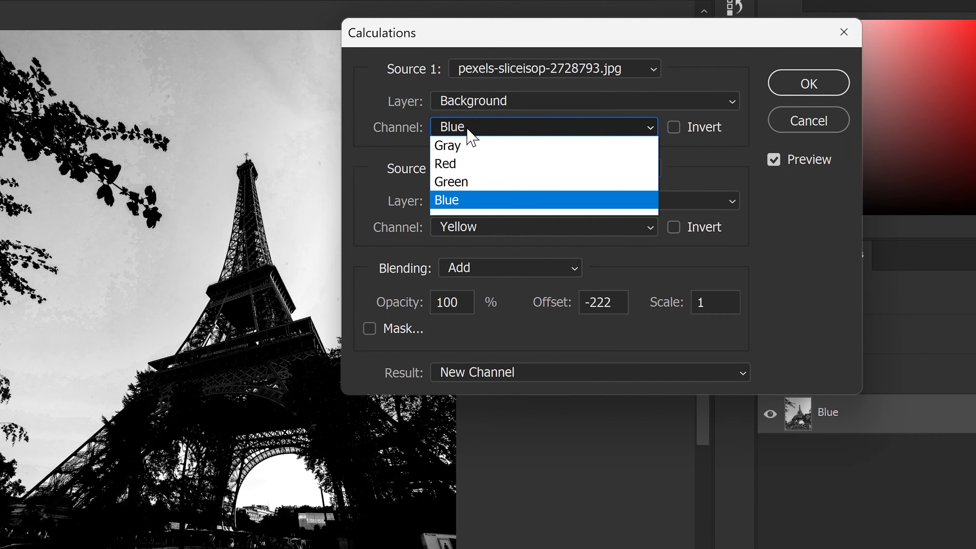
pyautogui.click(458, 107)
pyautogui.click(457, 107)
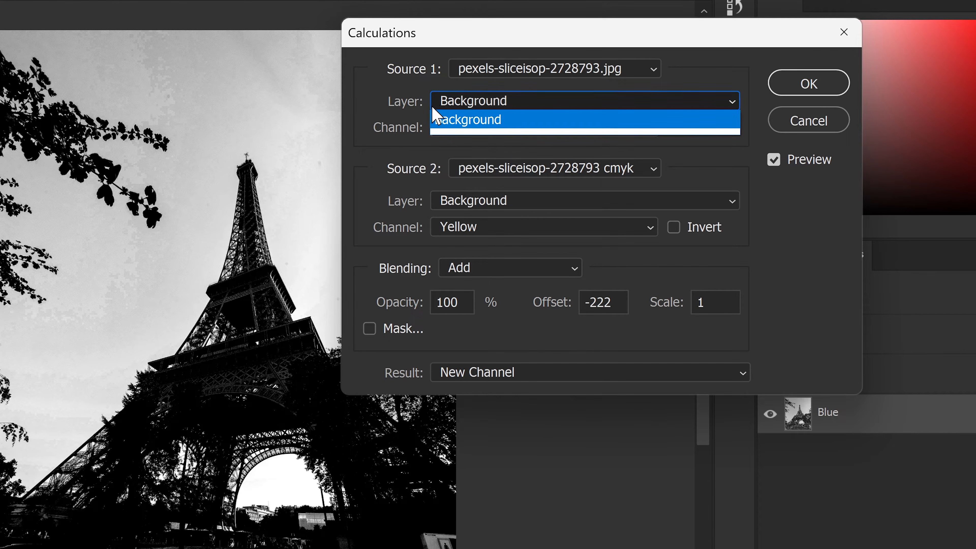
pyautogui.click(460, 127)
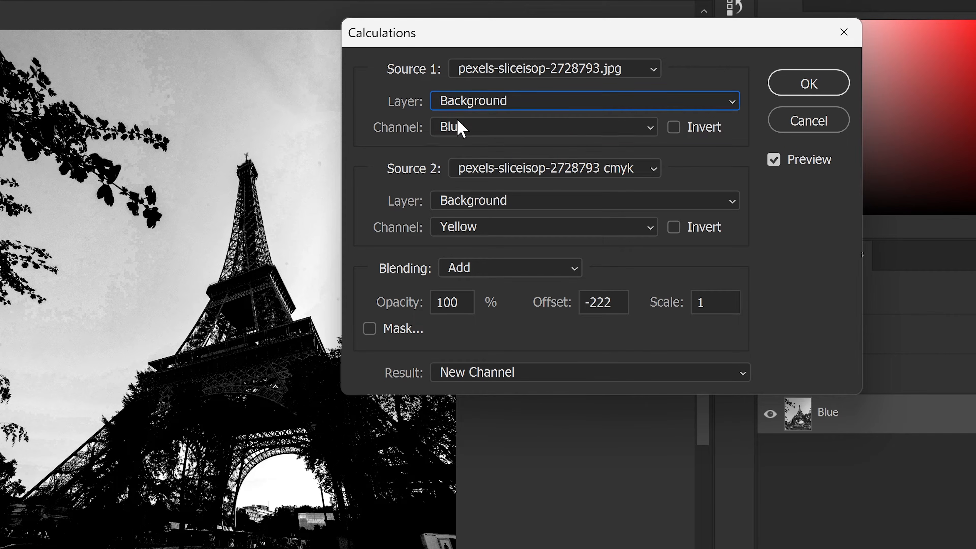
# Step: Use Background with the Blue channel for Source 1, Background with the Yellow channel for Source 2, and Add blending
pyautogui.click(465, 127)
pyautogui.click(470, 201)
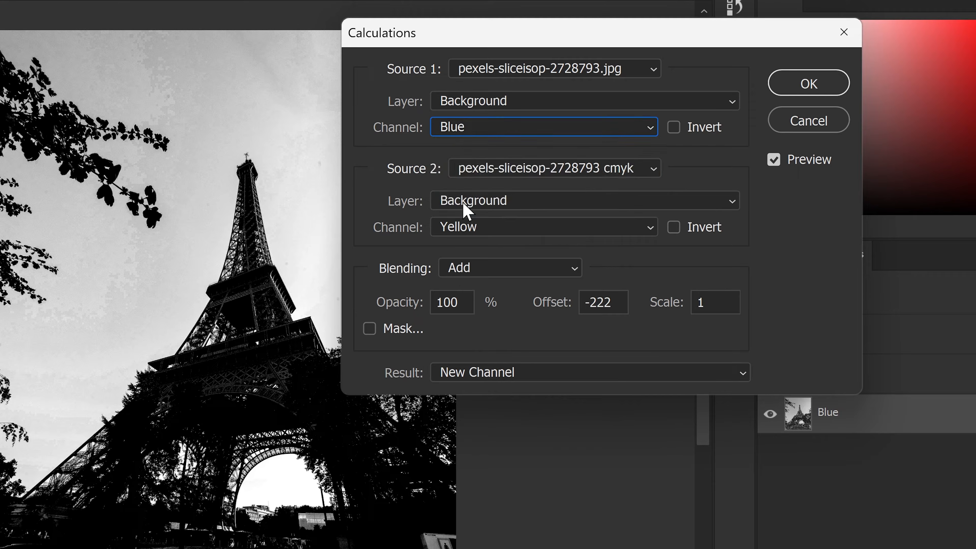
pyautogui.click(473, 228)
pyautogui.click(497, 303)
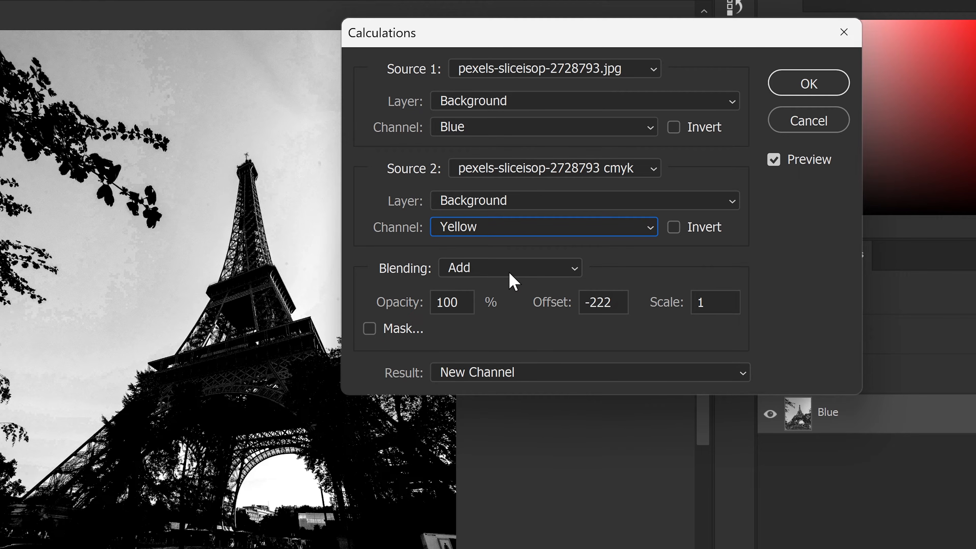
pyautogui.click(469, 271)
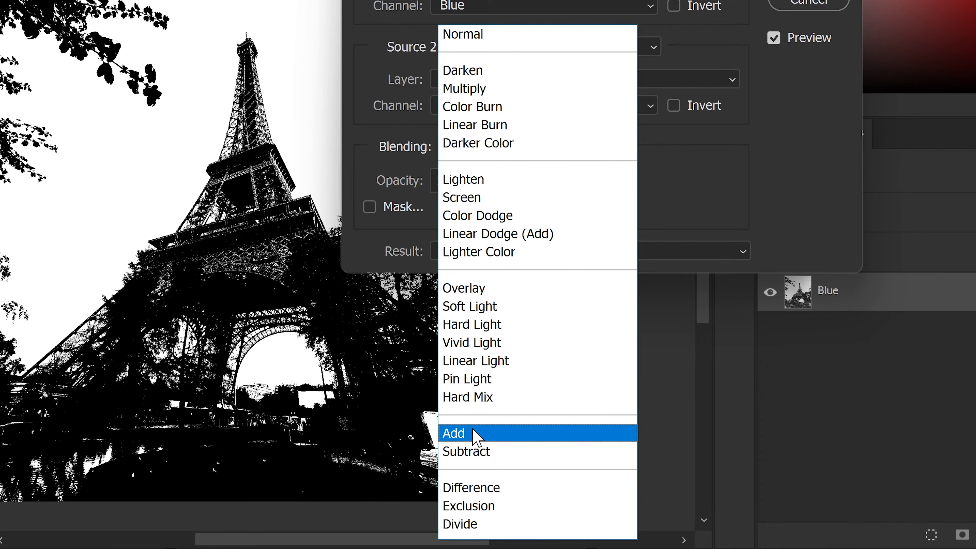
pyautogui.click(477, 436)
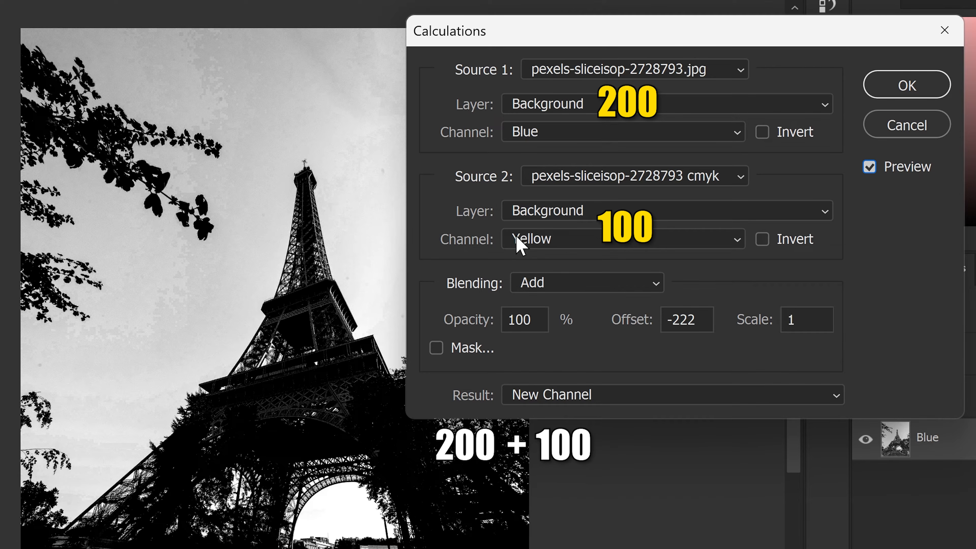
# Step: Try a scale of 1.5 and an offset of 0 for the Add blend, and return the scale to 1
pyautogui.doubleClick(820, 313)
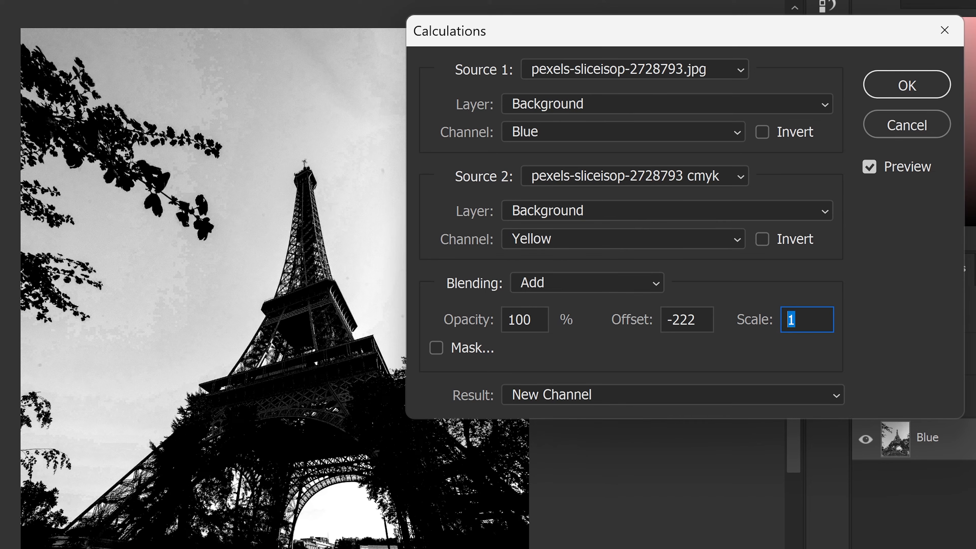
pyautogui.write('1.5')
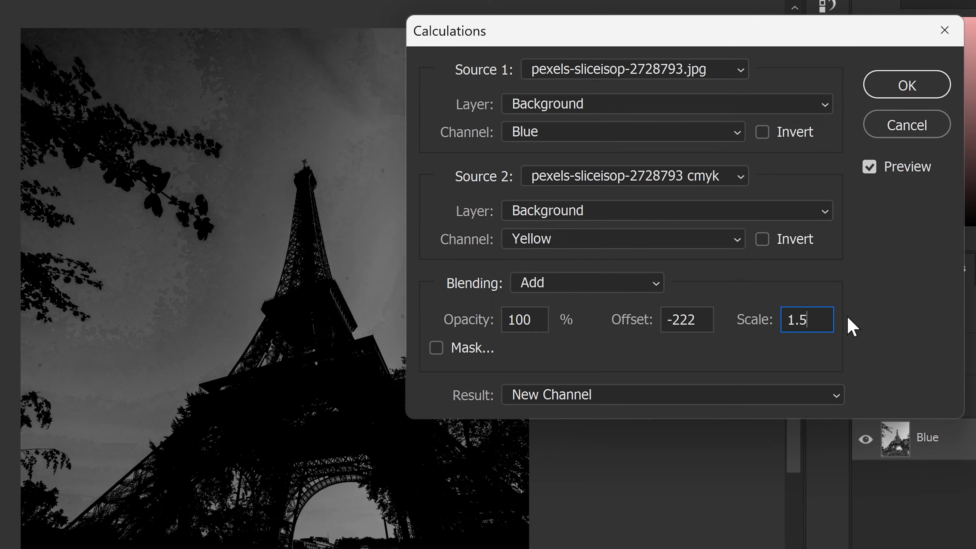
pyautogui.hotkey('shift', 'Tab')
pyautogui.write('0')
pyautogui.click(798, 319)
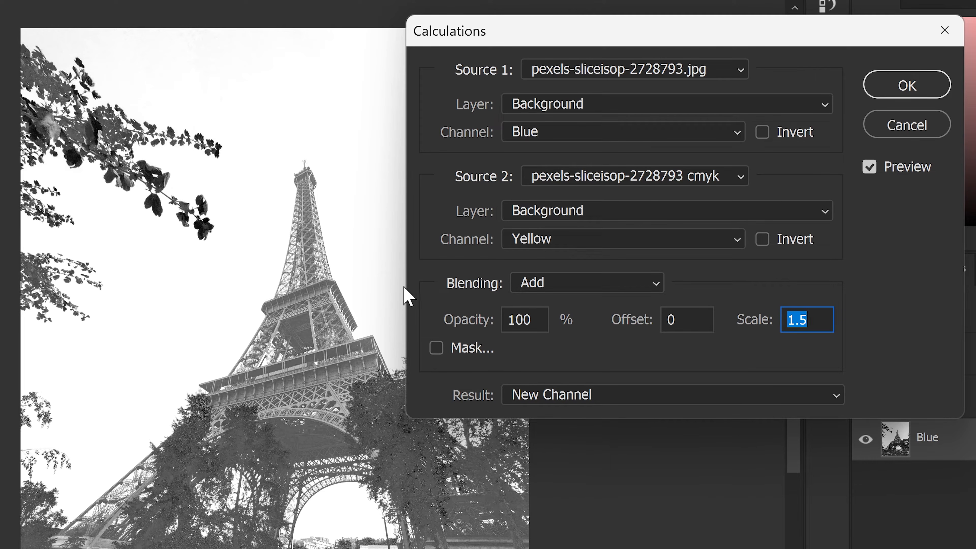
pyautogui.write('1')
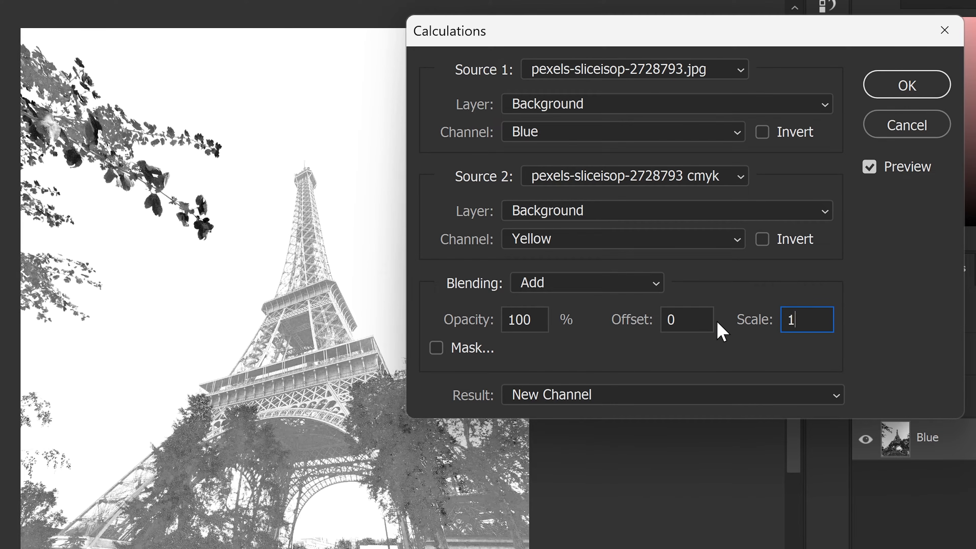
# Step: Test offsets of -120 and -255 for the Add blend, and set the offset to -222
pyautogui.moveTo(645, 327); pyautogui.dragTo(517, 318)
pyautogui.write('-120')
pyautogui.press('Tab')
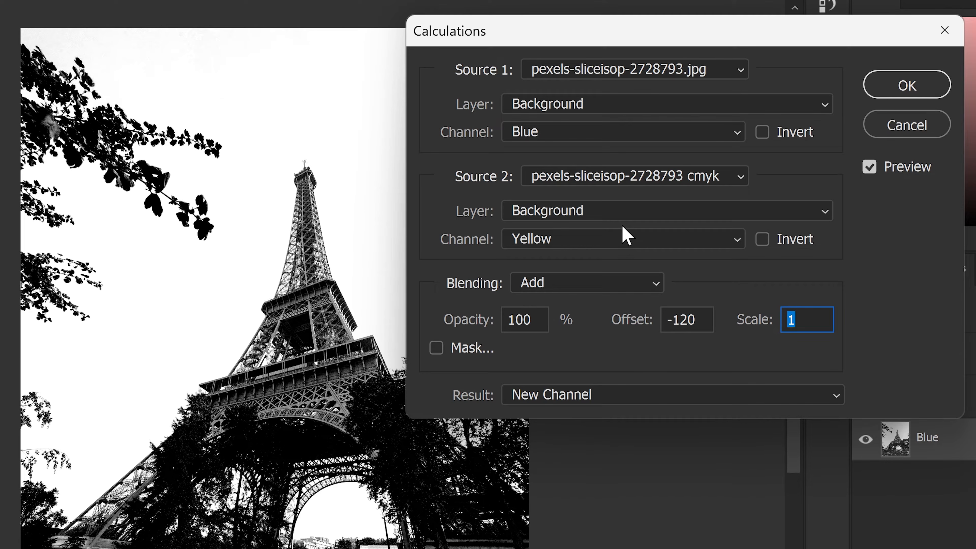
pyautogui.moveTo(642, 325); pyautogui.dragTo(560, 322)
pyautogui.press('Tab')
pyautogui.moveTo(638, 324); pyautogui.dragTo(571, 321)
pyautogui.press('Tab')
pyautogui.press('Tab')
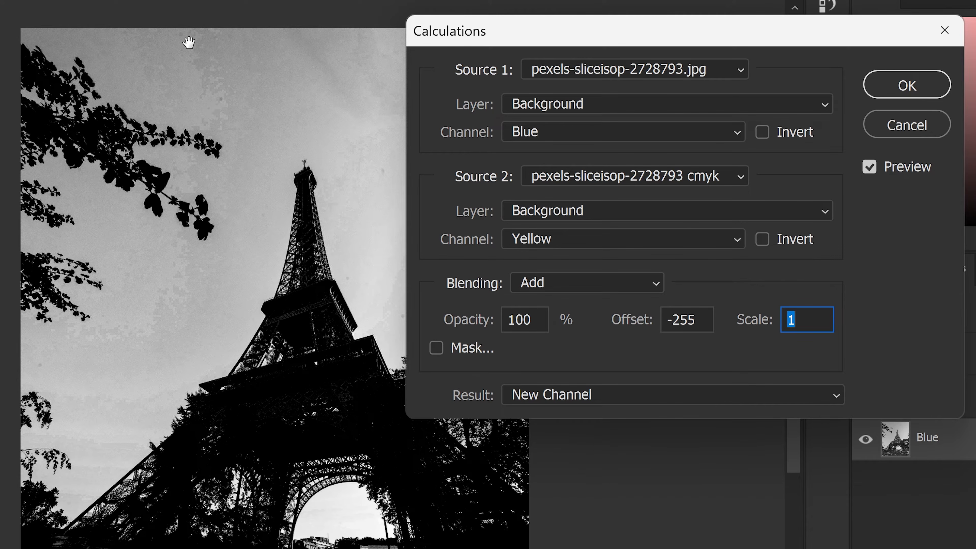
pyautogui.moveTo(696, 320); pyautogui.dragTo(688, 320)
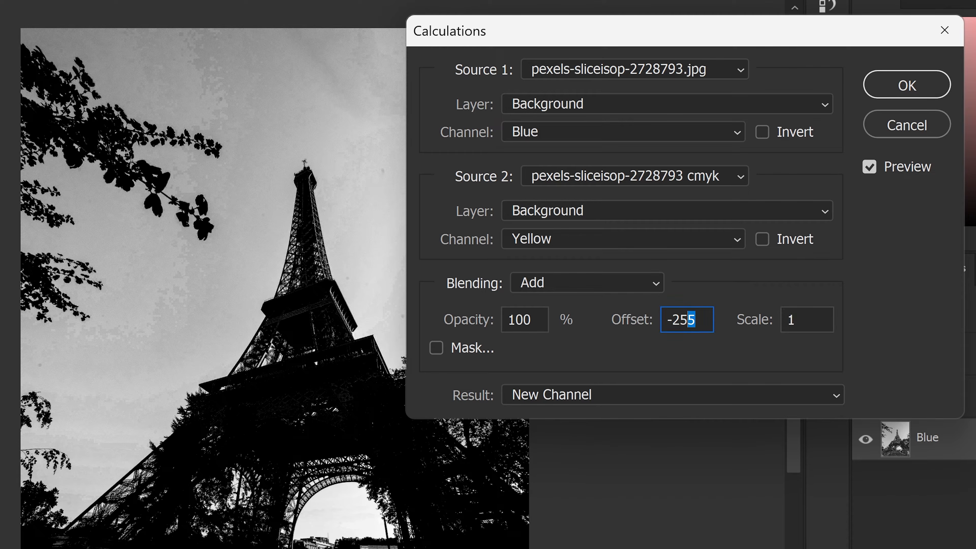
pyautogui.write('22')
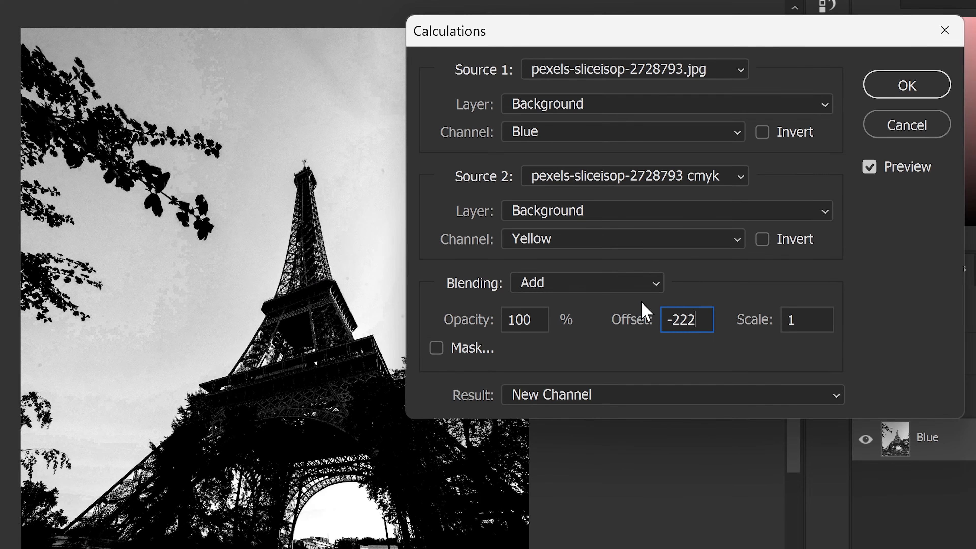
# Step: Try an opacity of 50% for the calculation and return it to 100%
pyautogui.moveTo(536, 319); pyautogui.dragTo(516, 319)
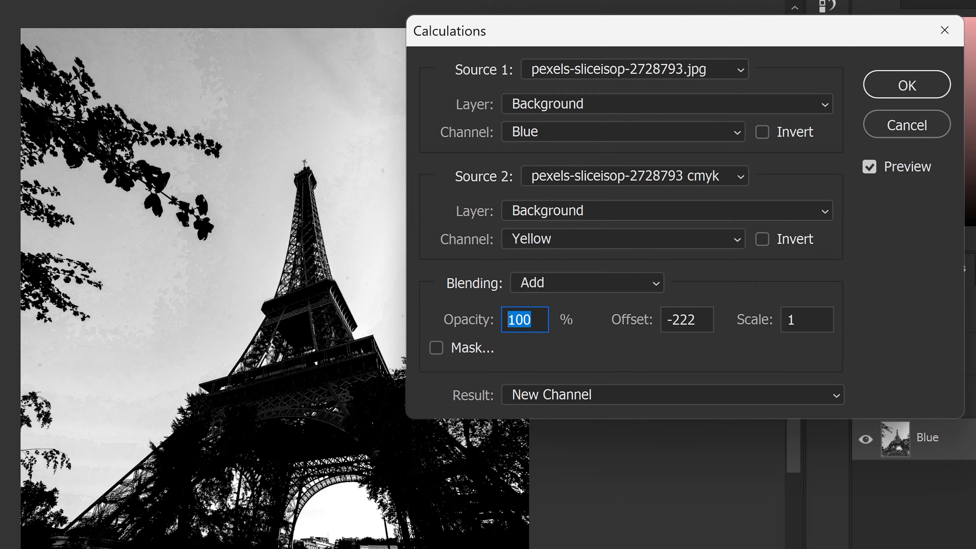
pyautogui.write('50')
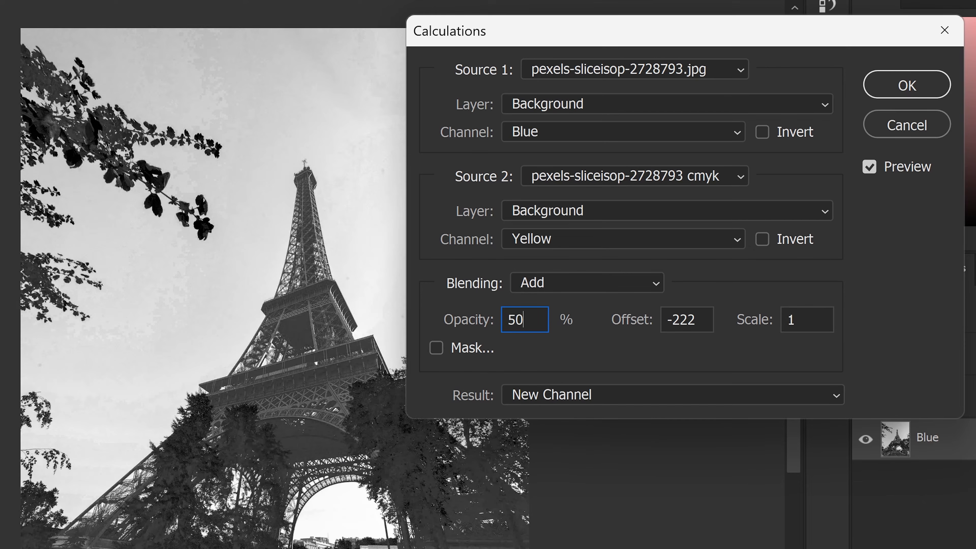
pyautogui.hotkey('ctrl', 'a')
pyautogui.write('100')
pyautogui.press('Tab')
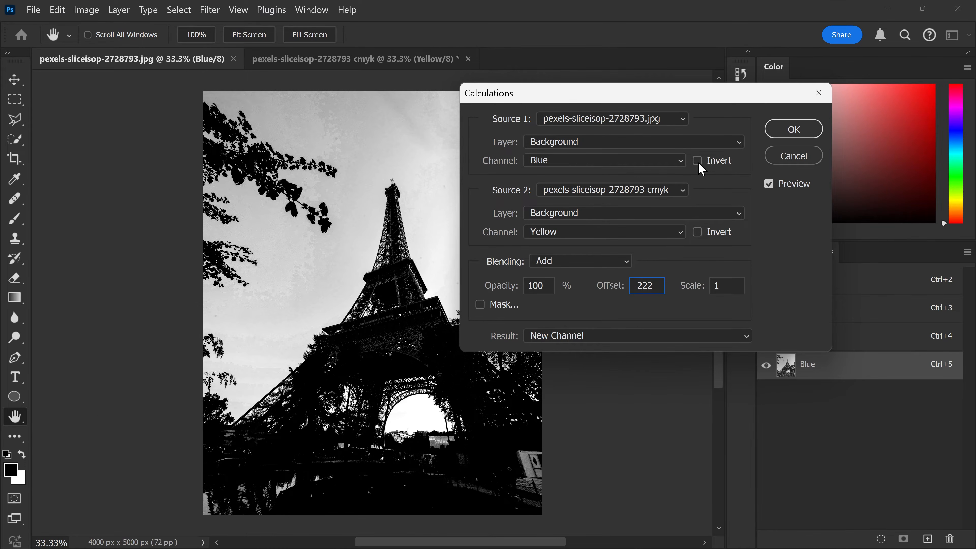
# Step: Output the calculation as a New Channel and apply it
pyautogui.click(697, 233)
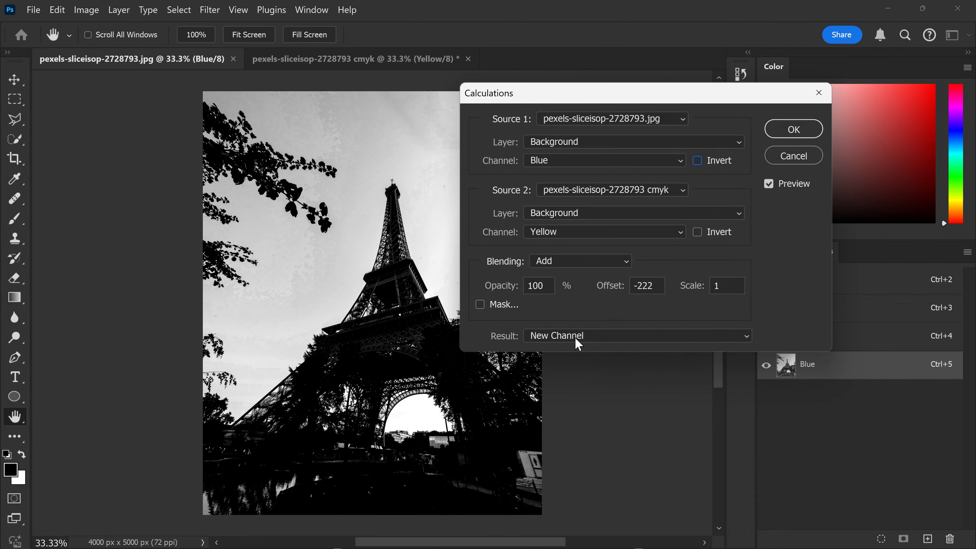
pyautogui.click(576, 339)
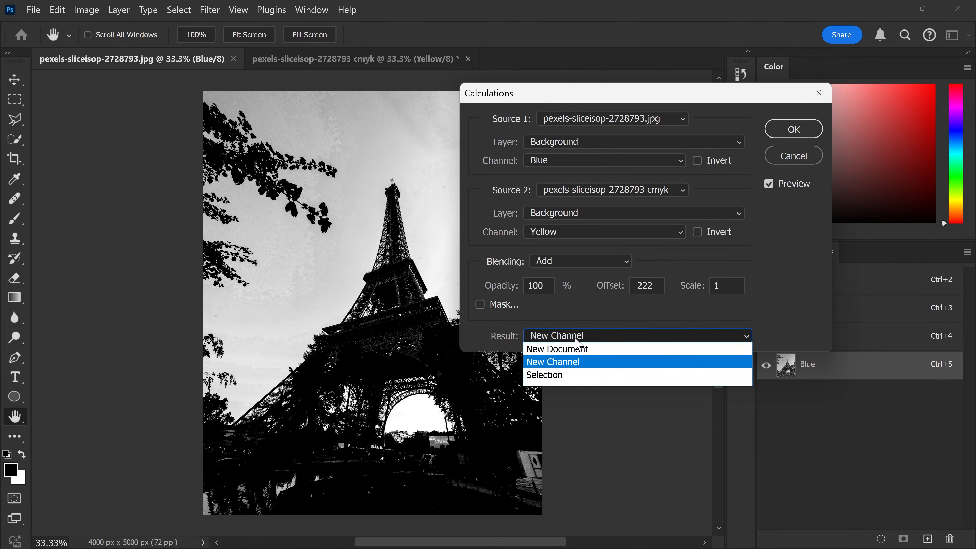
pyautogui.click(566, 363)
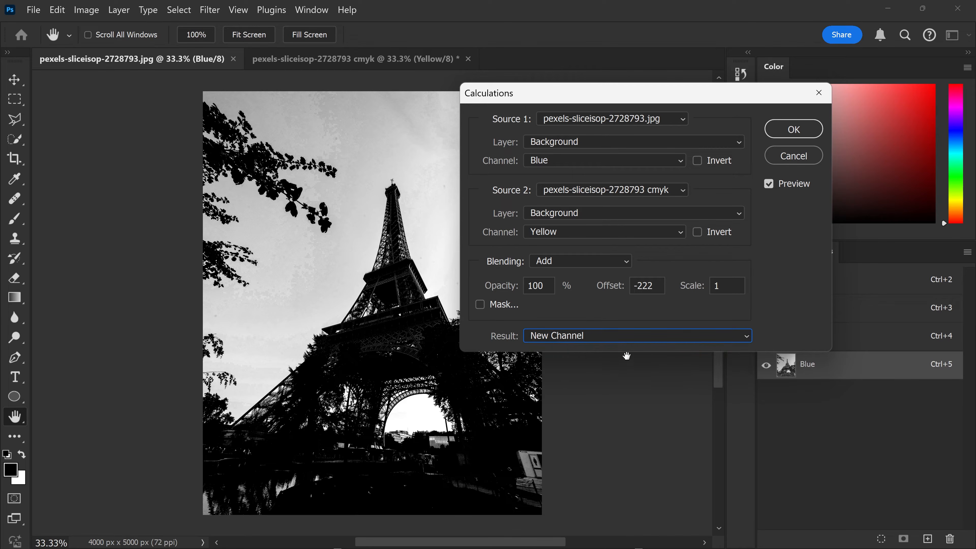
pyautogui.click(804, 133)
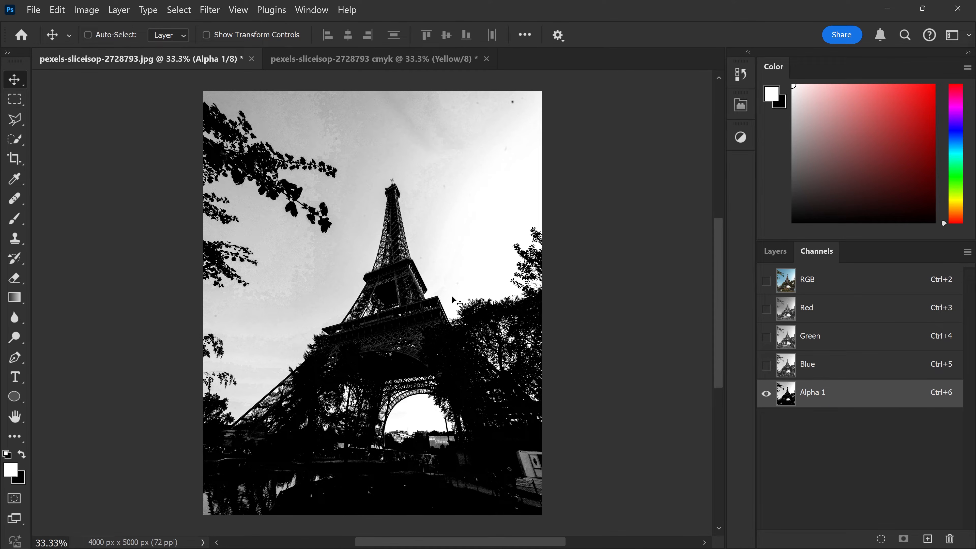
# Step: Open Levels on the Alpha 1 channel and sample the grey sky around the tower with the white point eyedropper
pyautogui.hotkey('ctrl', 'l')
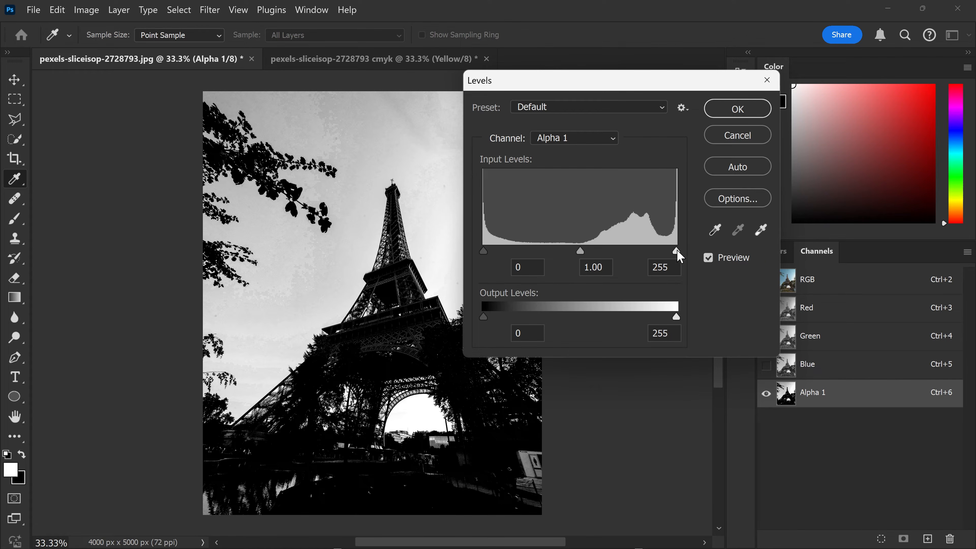
pyautogui.click(764, 233)
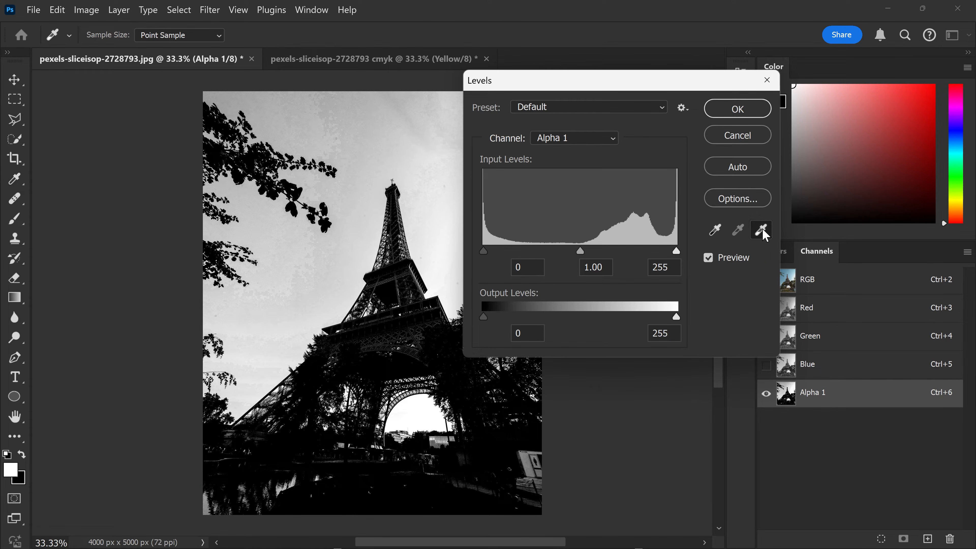
pyautogui.click(449, 220)
pyautogui.click(389, 156)
pyautogui.click(358, 177)
pyautogui.click(424, 193)
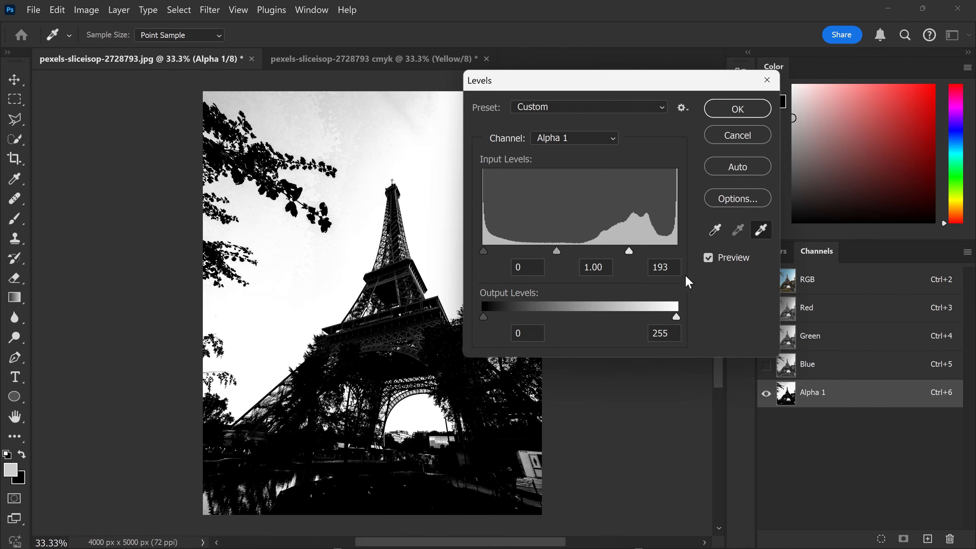
# Step: Sample the dark tower as black point, set the input levels to 66, 0.53 and 154, and apply Levels
pyautogui.click(715, 230)
pyautogui.click(399, 362)
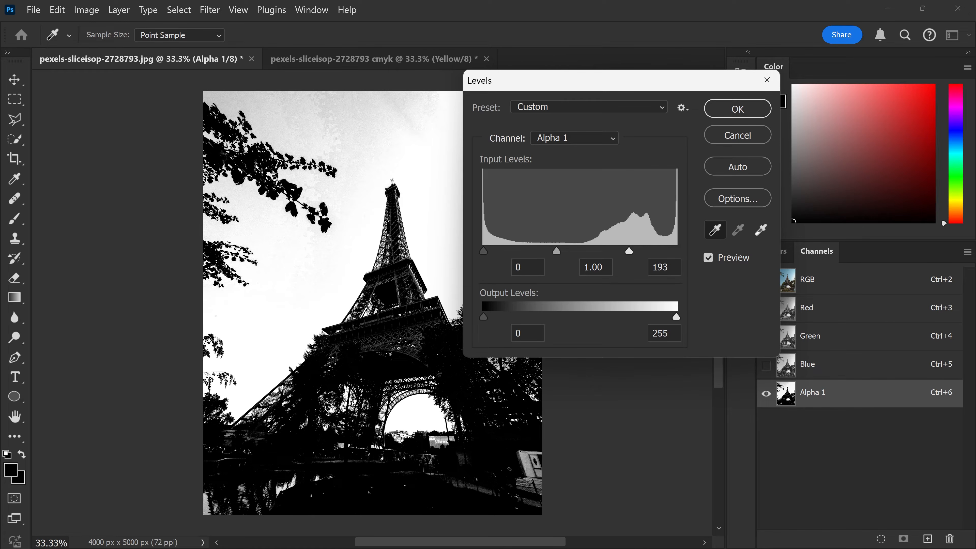
pyautogui.moveTo(483, 251); pyautogui.dragTo(542, 257)
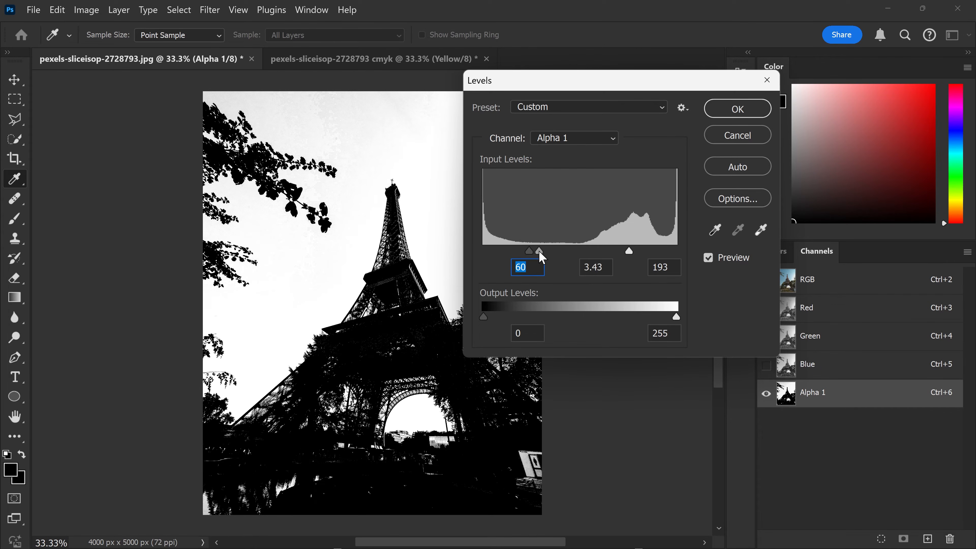
pyautogui.moveTo(629, 251); pyautogui.dragTo(601, 252)
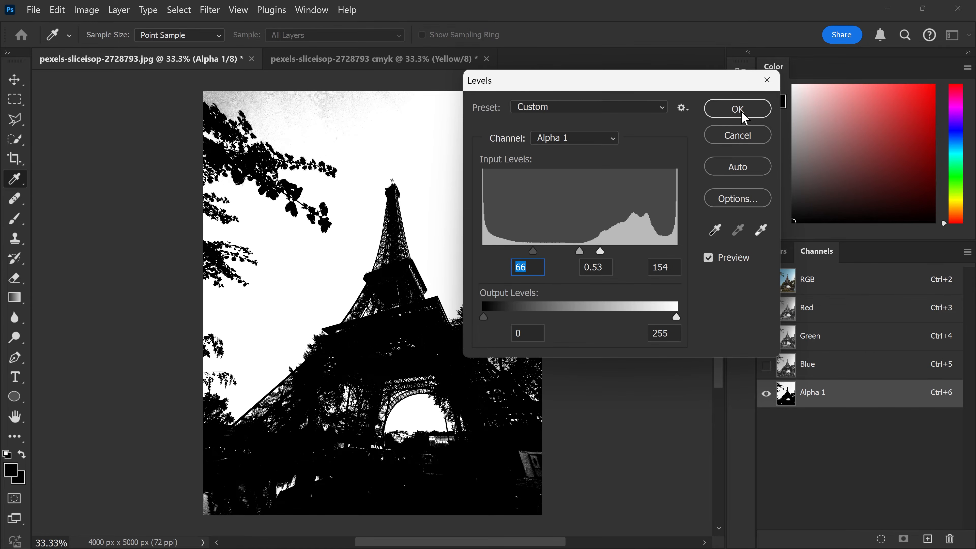
pyautogui.click(737, 109)
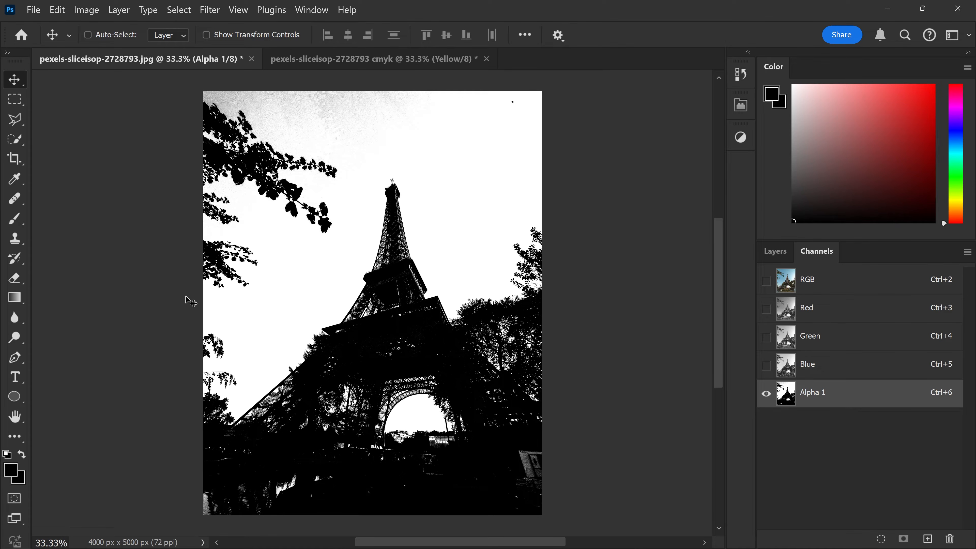
# Step: Set up the Brush tool with 100% hardness and black as the foreground colour
pyautogui.click(15, 220)
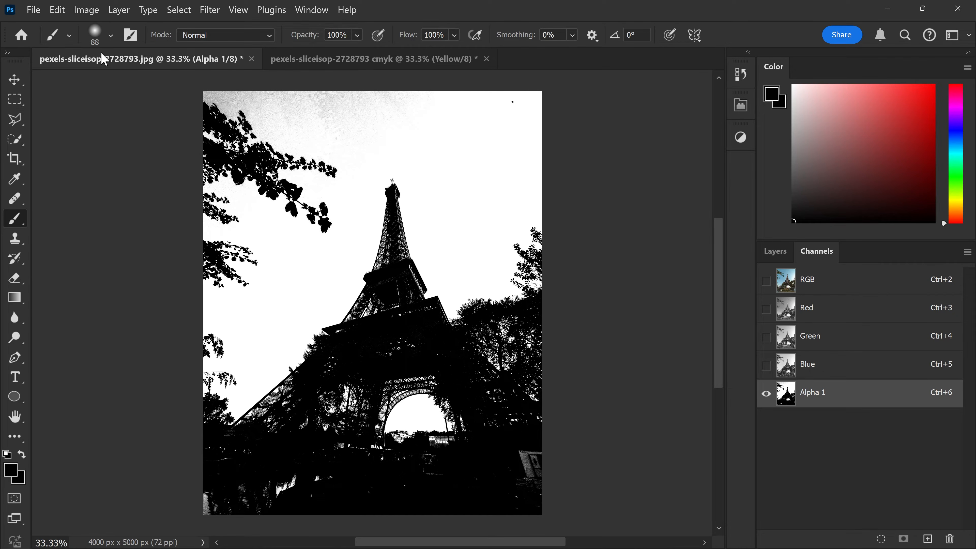
pyautogui.click(110, 36)
pyautogui.moveTo(86, 120); pyautogui.dragTo(188, 129)
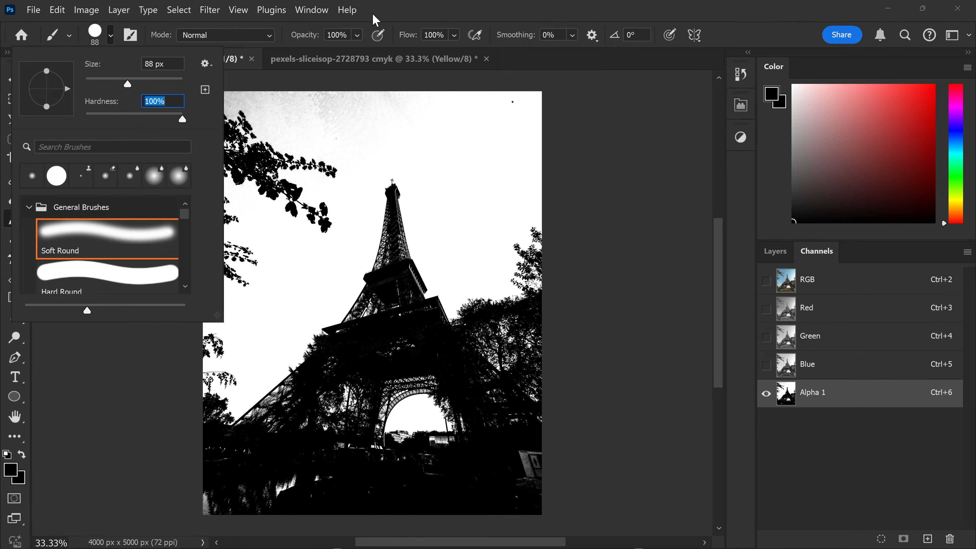
pyautogui.press('Return')
pyautogui.click(6, 455)
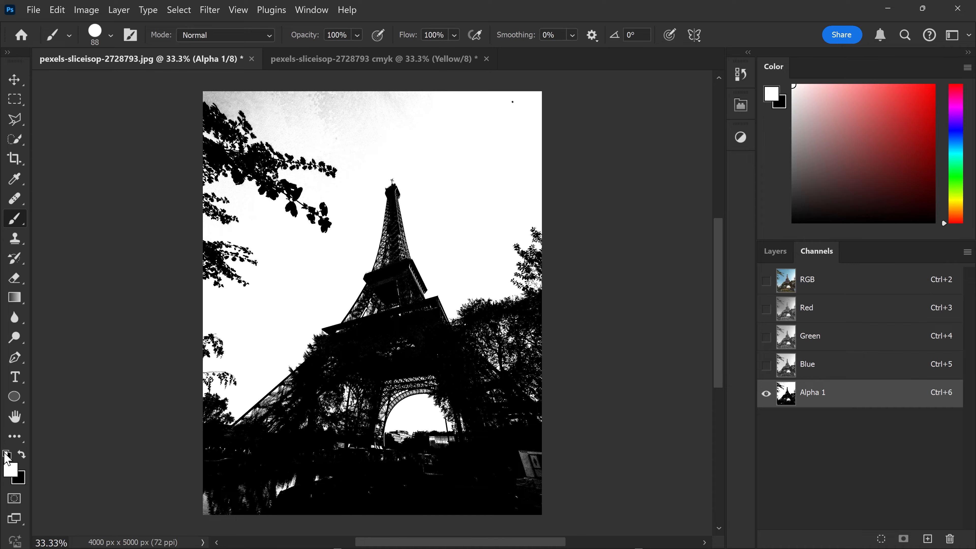
pyautogui.click(23, 455)
# Step: Enlarge the brush to 400 px and paint the light patches in the ground area below the tower black
pyautogui.press(']')
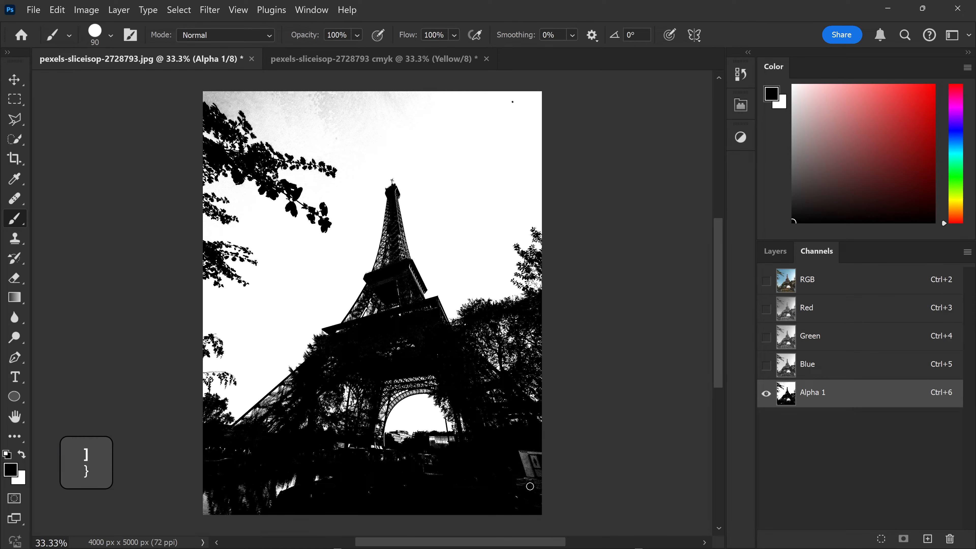
pyautogui.press(']')
pyautogui.press(']')
pyautogui.press(']')
pyautogui.press(']')
pyautogui.press(']')
pyautogui.press(']')
pyautogui.press(']')
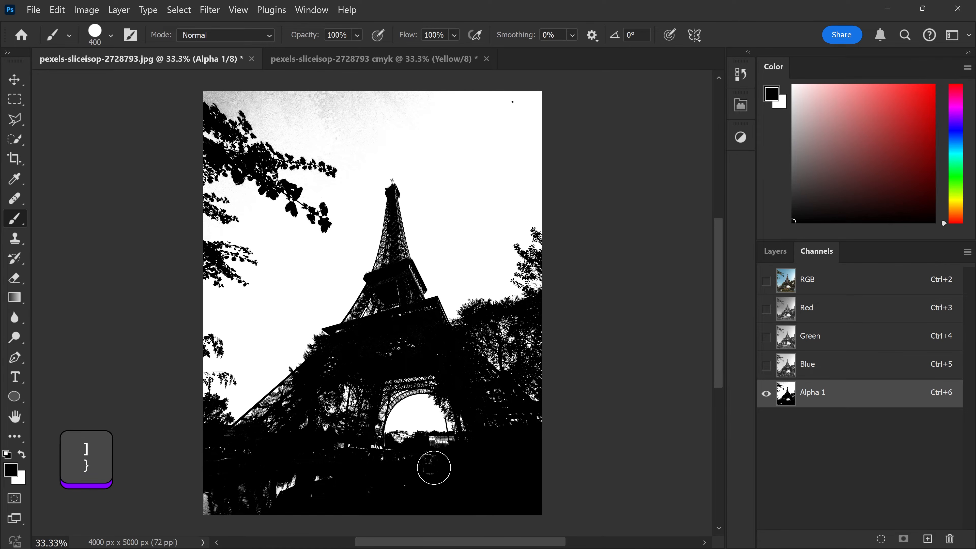
pyautogui.moveTo(338, 489)
pyautogui.mouseDown()
pyautogui.moveTo(287, 486)
pyautogui.moveTo(314, 483)
pyautogui.moveTo(272, 503)
pyautogui.moveTo(262, 489)
pyautogui.moveTo(245, 505)
pyautogui.moveTo(249, 496)
pyautogui.moveTo(221, 486)
pyautogui.moveTo(219, 496)
pyautogui.moveTo(216, 477)
pyautogui.moveTo(243, 489)
pyautogui.moveTo(219, 473)
pyautogui.moveTo(278, 477)
pyautogui.moveTo(255, 480)
pyautogui.moveTo(233, 459)
pyautogui.moveTo(255, 477)
pyautogui.moveTo(314, 481)
pyautogui.moveTo(347, 456)
pyautogui.moveTo(405, 463)
pyautogui.moveTo(453, 454)
pyautogui.mouseUp()
# Step: Trace the rooftops of the building beneath the tower's arch with the Polygonal Lasso tool, working towards the trees beside it
pyautogui.scroll(8, 405, 431)
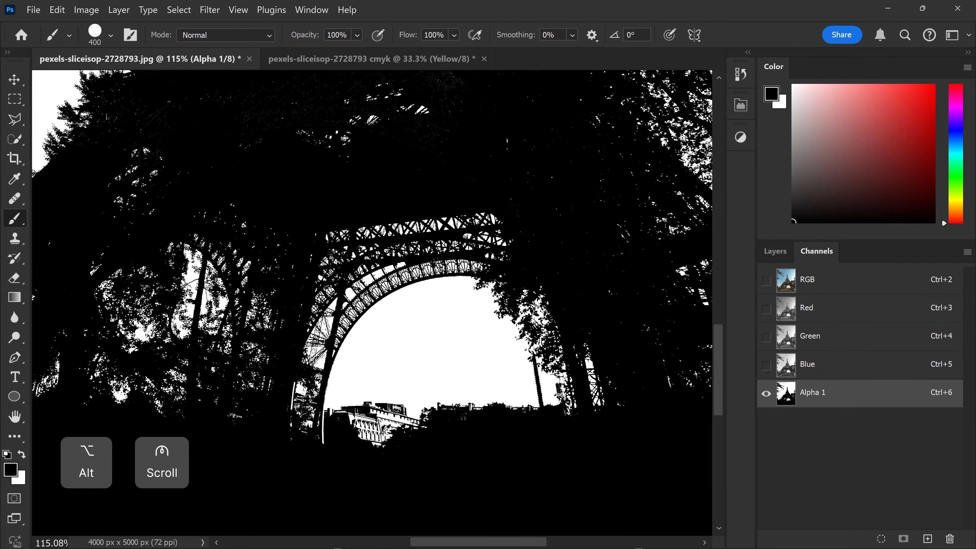
pyautogui.scroll(4, 337, 388)
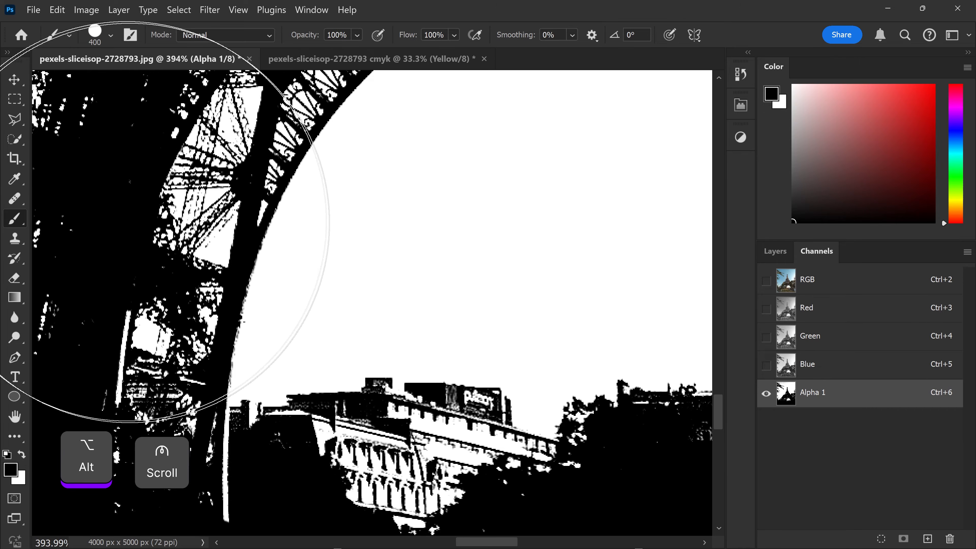
pyautogui.click(14, 119)
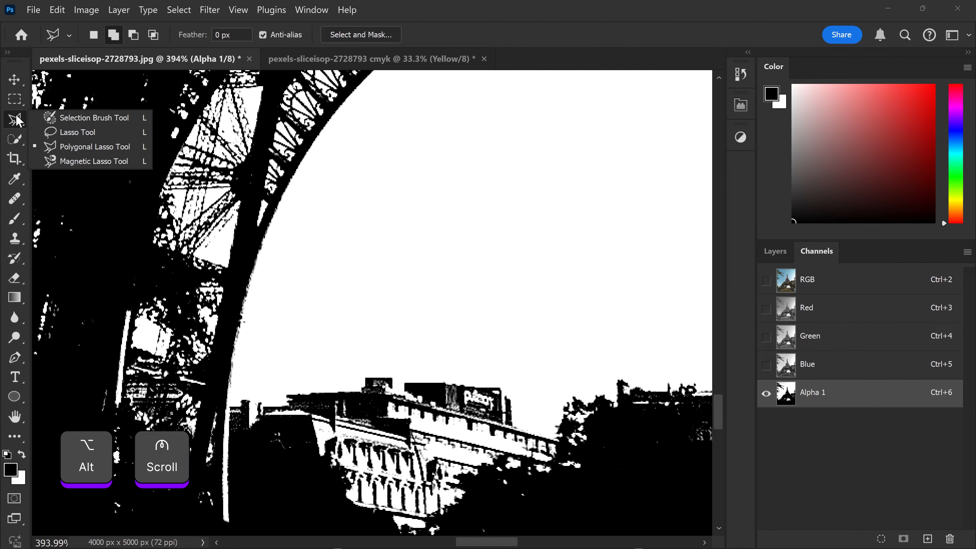
pyautogui.click(63, 147)
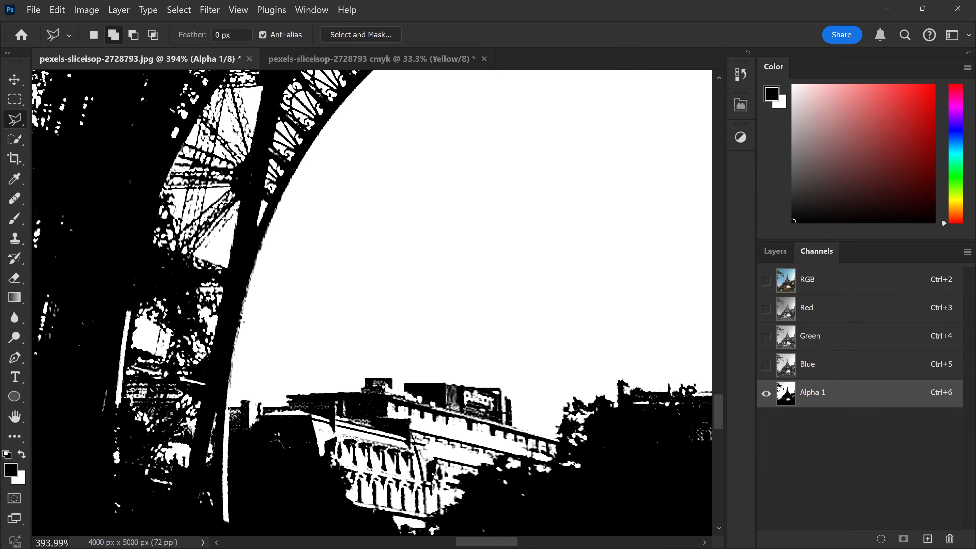
pyautogui.press('shift')
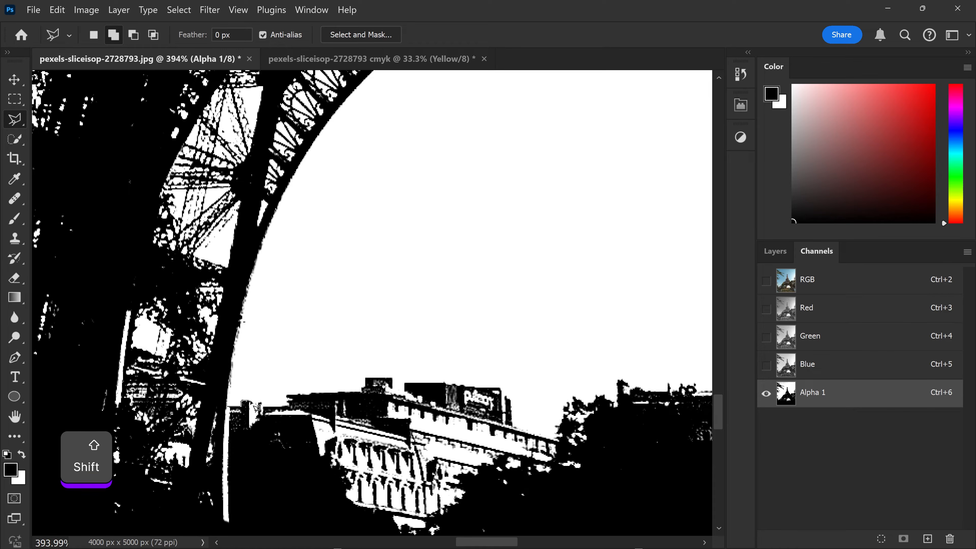
pyautogui.press('BackSpace')
pyautogui.click(288, 398)
pyautogui.press('shift')
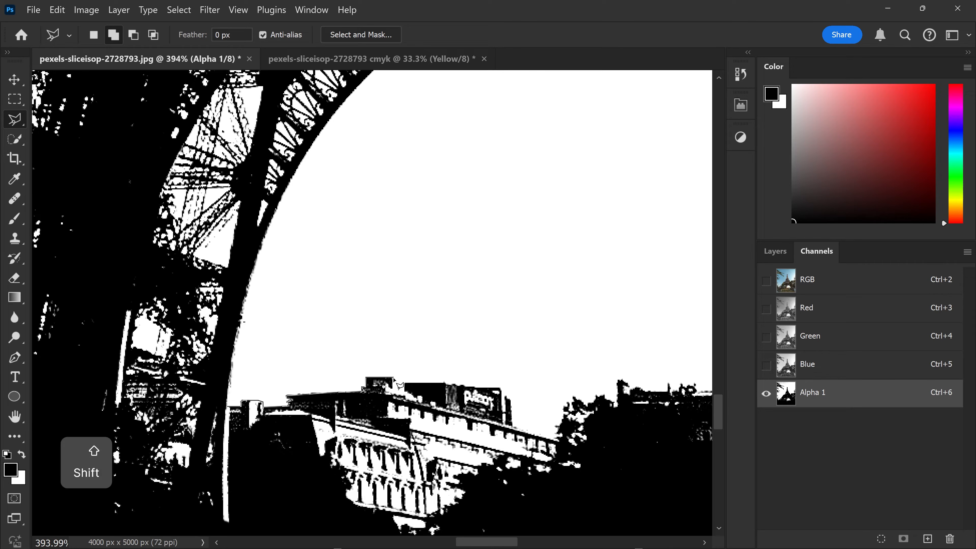
pyautogui.keyDown('shift'); pyautogui.click(447, 384); pyautogui.keyUp('shift')
pyautogui.click(460, 385)
pyautogui.click(475, 387)
pyautogui.keyDown('shift'); pyautogui.click(500, 389); pyautogui.keyUp('shift')
pyautogui.click(511, 402)
pyautogui.keyDown('shift'); pyautogui.click(512, 424); pyautogui.keyUp('shift')
pyautogui.click(558, 439)
pyautogui.click(568, 450)
pyautogui.click(582, 455)
pyautogui.click(596, 464)
# Step: Continue the polygonal outline through the black ground below the building and around its other side, and close it into a selection
pyautogui.scroll(-4, 598, 476)
pyautogui.click(502, 437)
pyautogui.click(448, 455)
pyautogui.click(377, 454)
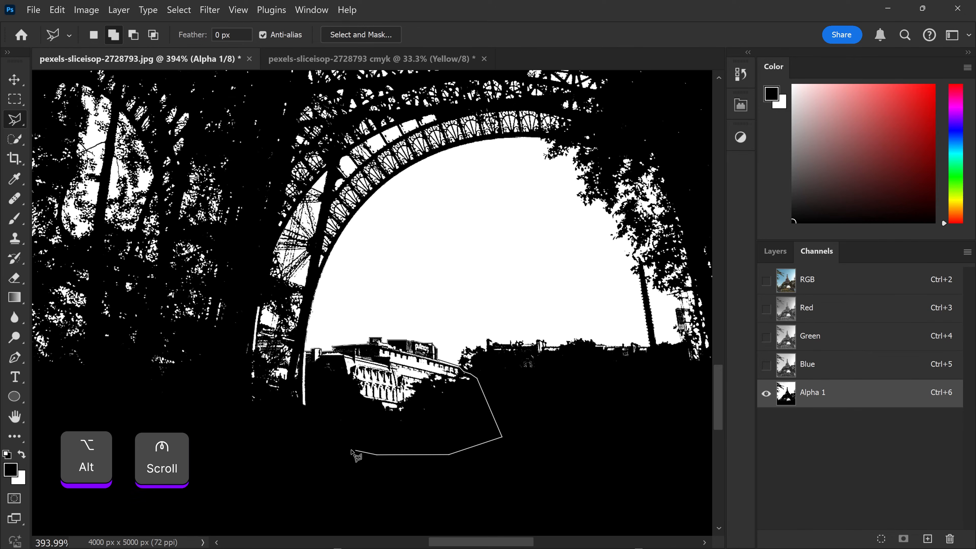
pyautogui.click(291, 433)
pyautogui.click(250, 432)
pyautogui.click(225, 425)
pyautogui.click(208, 379)
pyautogui.click(227, 363)
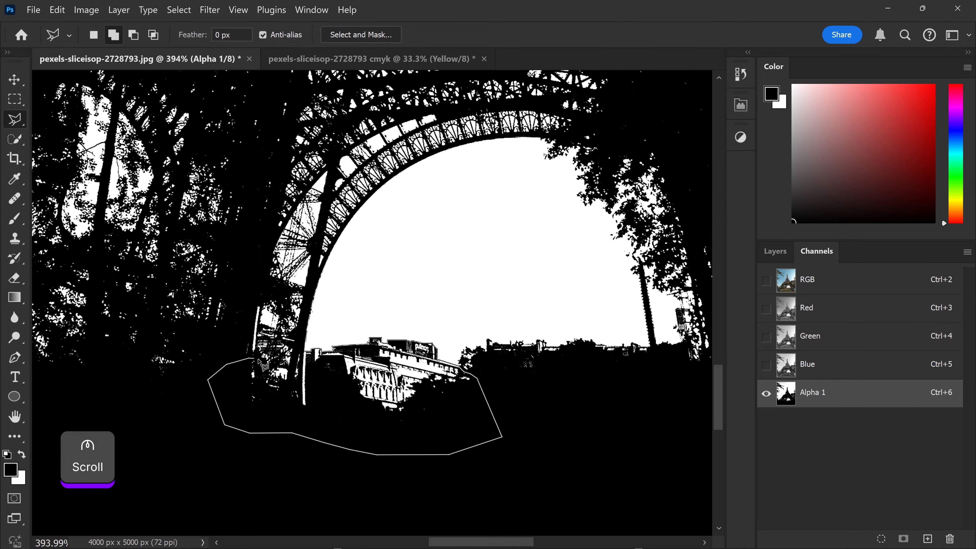
pyautogui.click(288, 363)
pyautogui.press('ctrl')
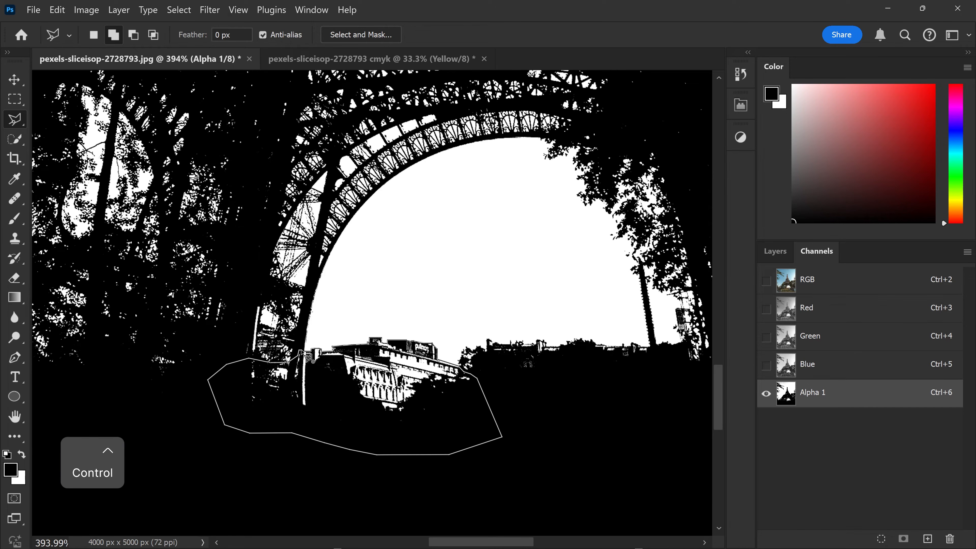
pyautogui.keyDown('ctrl'); pyautogui.click(311, 358); pyautogui.keyUp('ctrl')
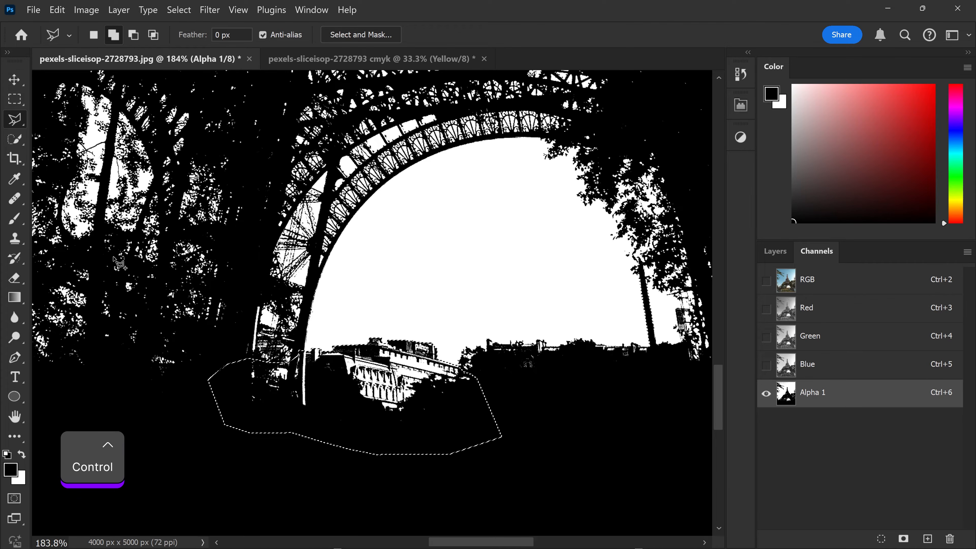
# Step: Paint the selected building under the arch black with the 400 px brush and deselect
pyautogui.click(11, 223)
pyautogui.moveTo(468, 414); pyautogui.dragTo(186, 368)
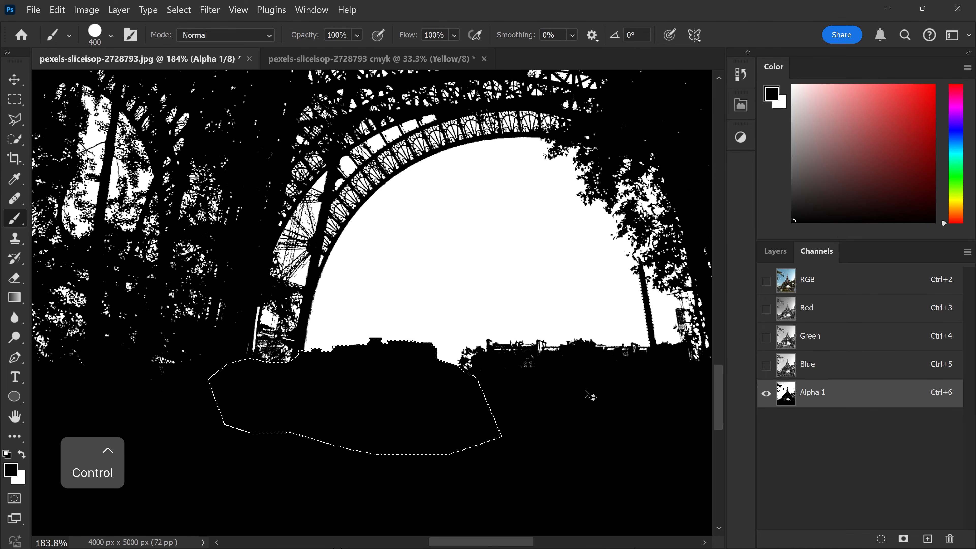
pyautogui.hotkey('ctrl', 'd')
# Step: Reduce the brush to 90 px and paint the light specks below the remaining rooftops under the arch black
pyautogui.press('[')
pyautogui.press('[')
pyautogui.press('[')
pyautogui.press('[')
pyautogui.press('[')
pyautogui.press('[')
pyautogui.press('[')
pyautogui.press('[')
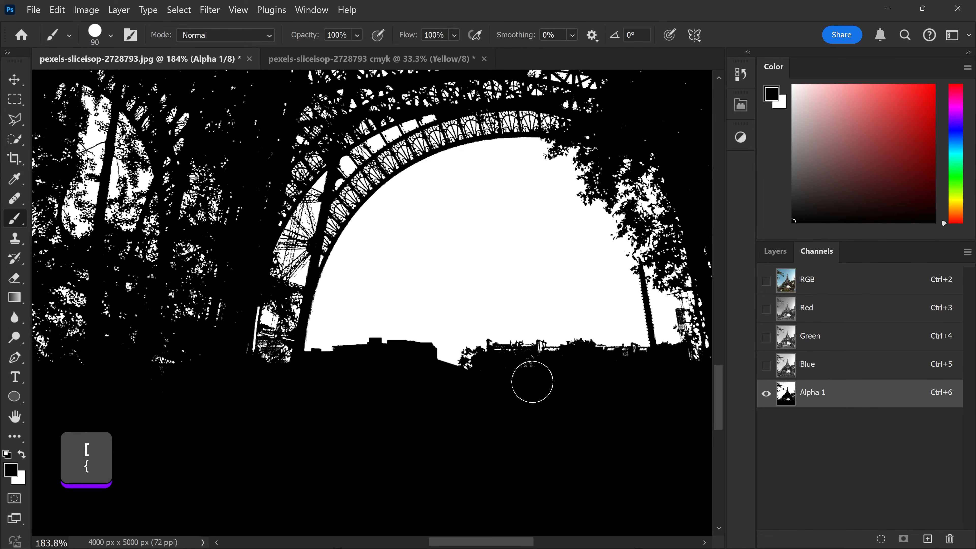
pyautogui.scroll(-6, 553, 400)
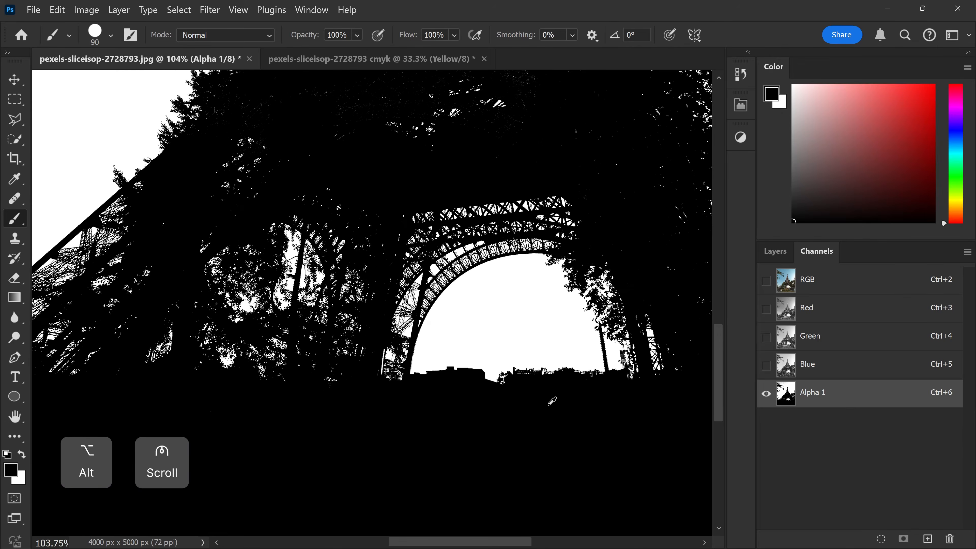
pyautogui.scroll(-3, 562, 402)
# Step: Load the Alpha 1 channel as a selection and return to the RGB composite channel
pyautogui.press('v')
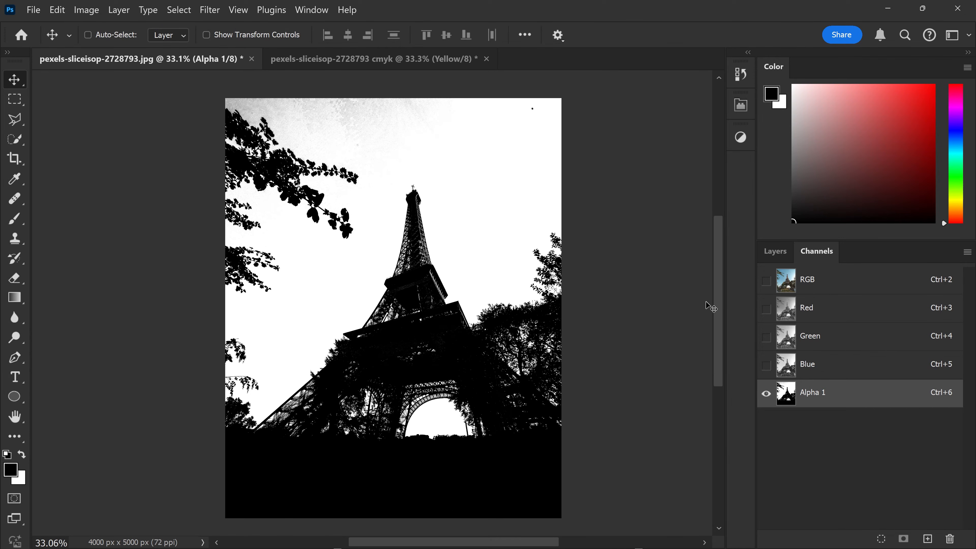
pyautogui.press('ctrl')
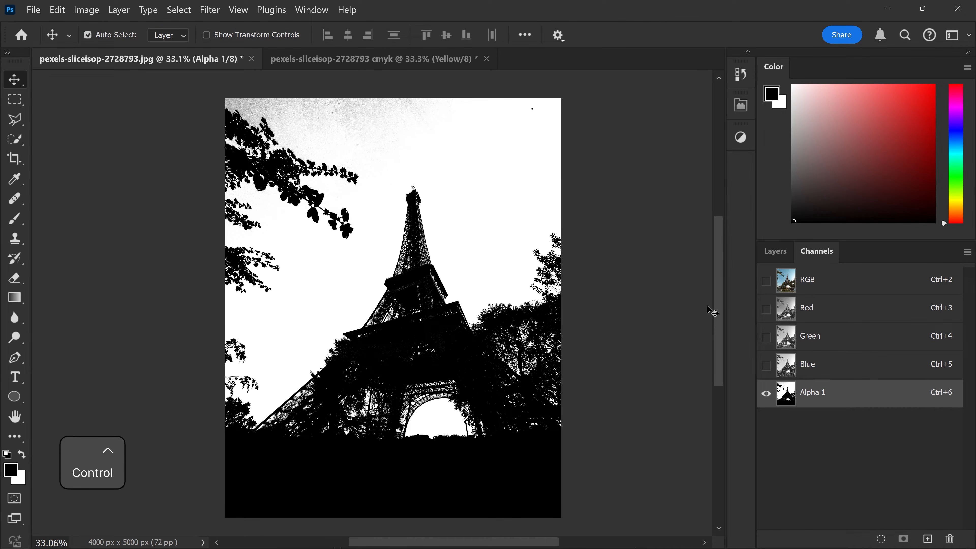
pyautogui.keyDown('ctrl'); pyautogui.click(786, 394); pyautogui.keyUp('ctrl')
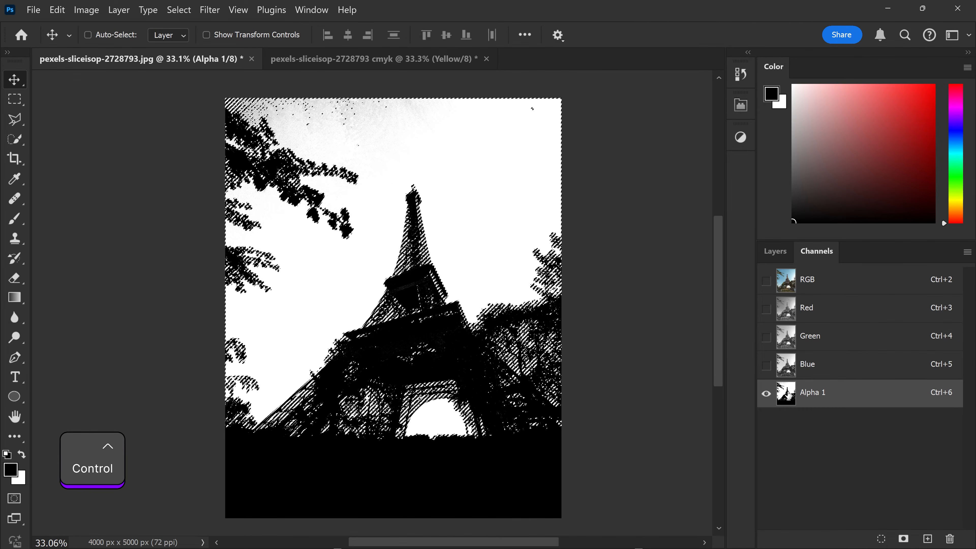
pyautogui.click(815, 281)
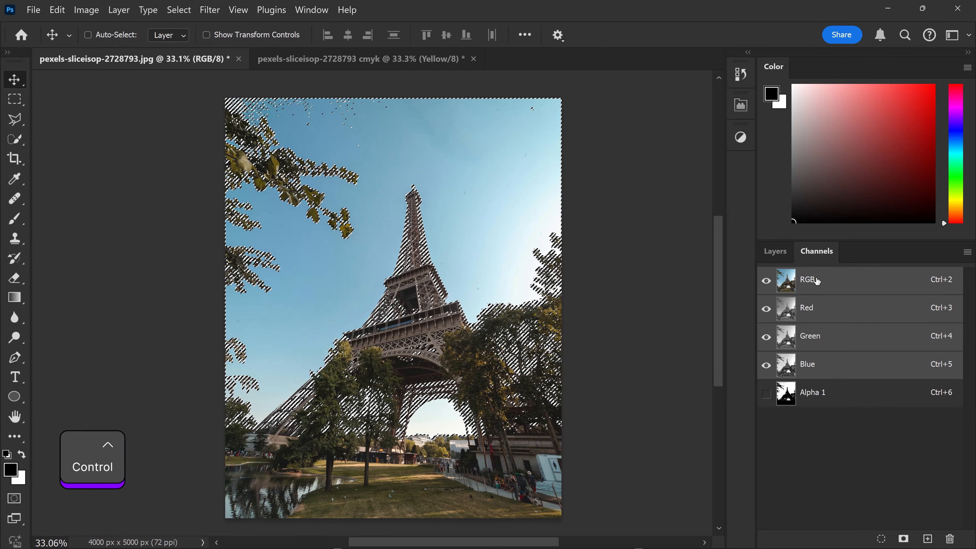
# Step: Add an inverted layer mask to the Background layer from the active selection so the sky is hidden
pyautogui.click(776, 252)
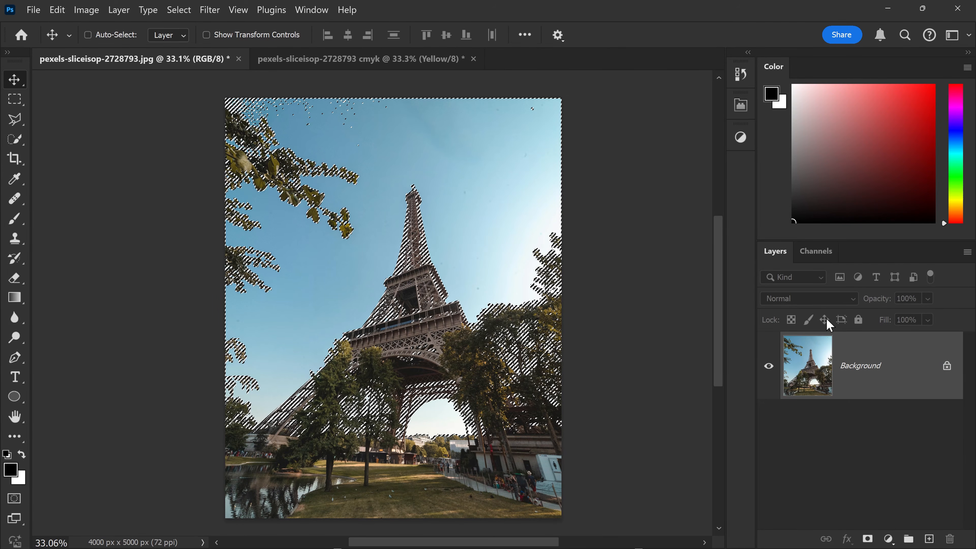
pyautogui.press('alt')
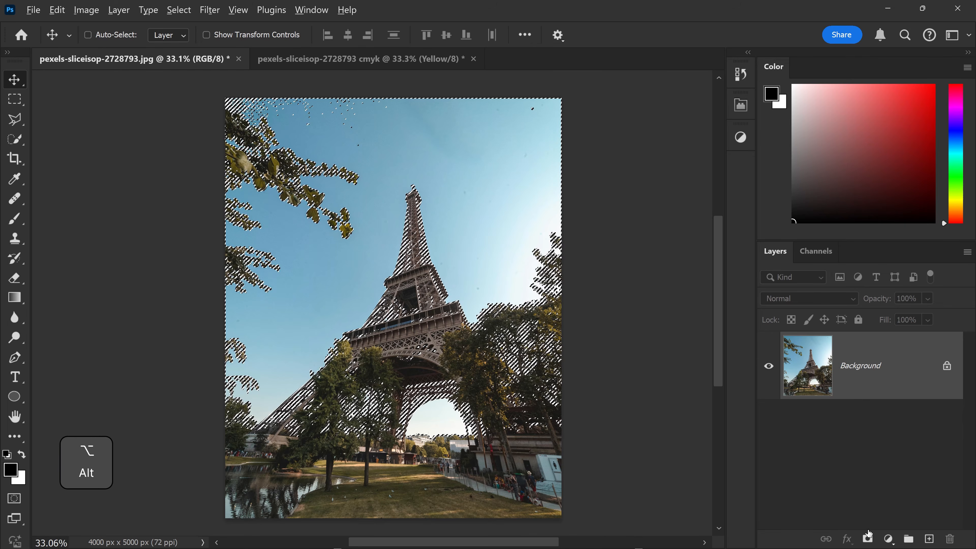
pyautogui.keyDown('alt'); pyautogui.click(870, 540); pyautogui.keyUp('alt')
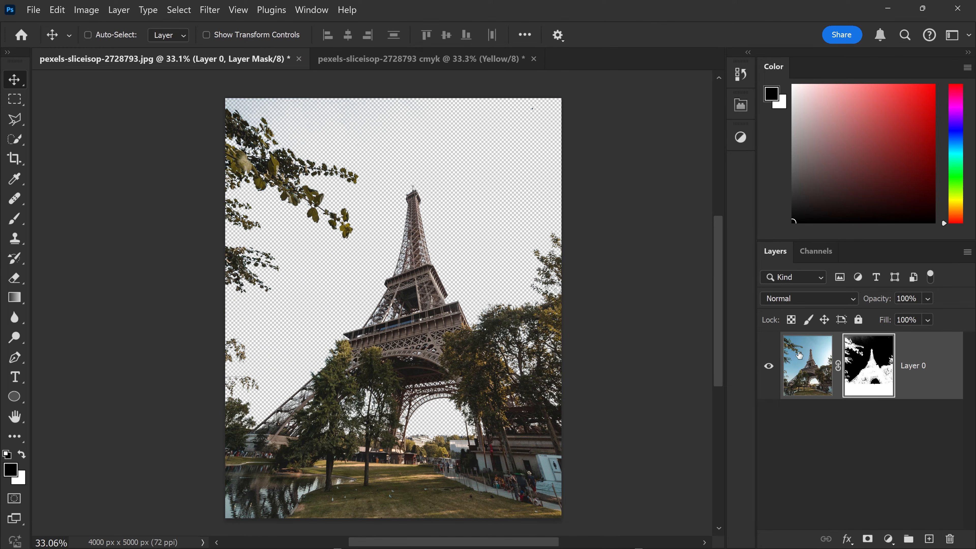
# Step: Create a Solid Color fill layer in a muted dark red and place it below the masked photo layer
pyautogui.click(891, 540)
pyautogui.click(866, 272)
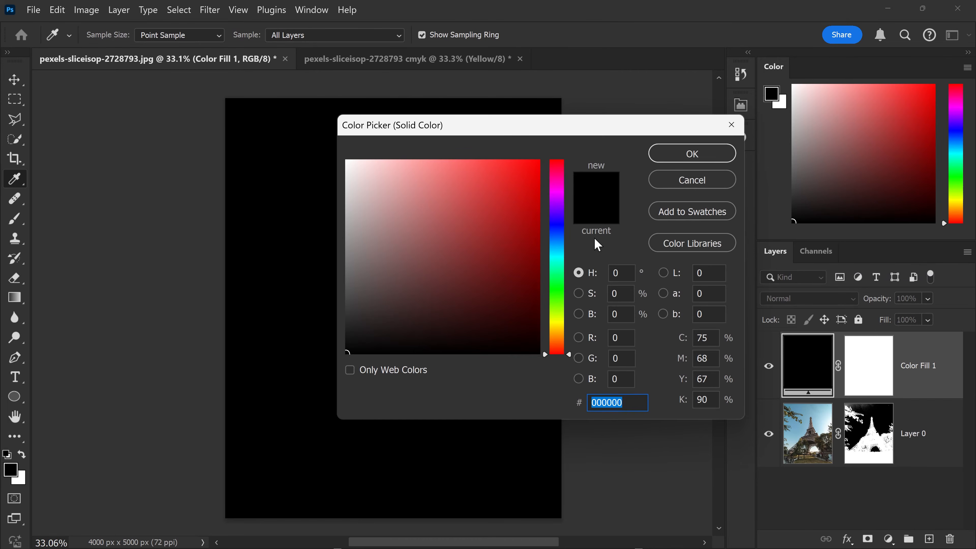
pyautogui.click(453, 265)
pyautogui.click(692, 154)
pyautogui.moveTo(908, 360); pyautogui.dragTo(915, 445)
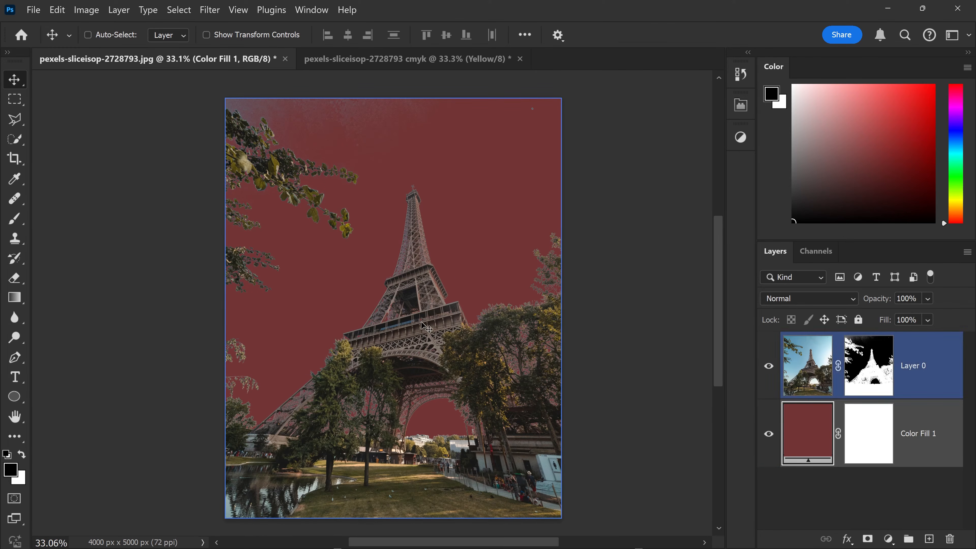
# Step: Target Layer 0's mask with the Brush tool at 35 px and make white the foreground colour for repairing the tower
pyautogui.scroll(2, 347, 121)
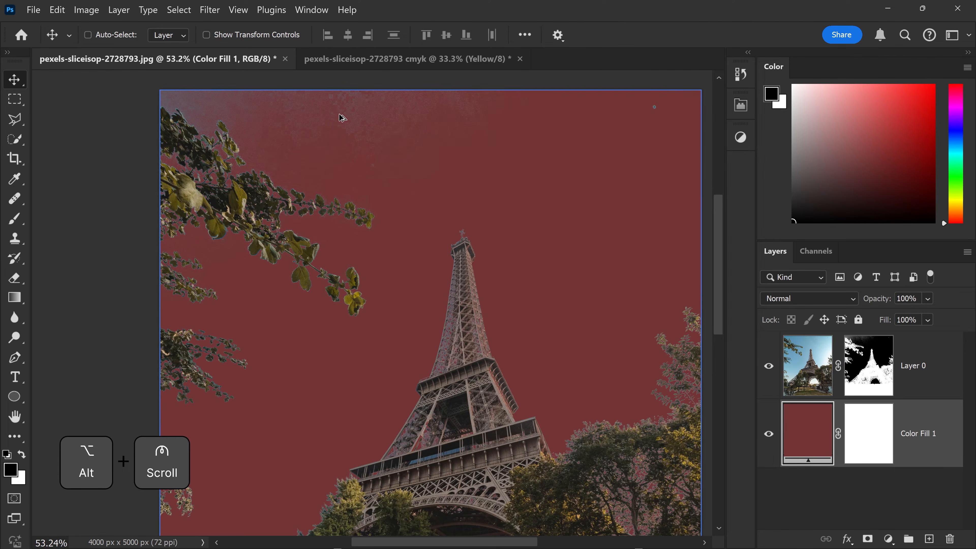
pyautogui.scroll(1, 532, 438)
pyautogui.scroll(7, 532, 439)
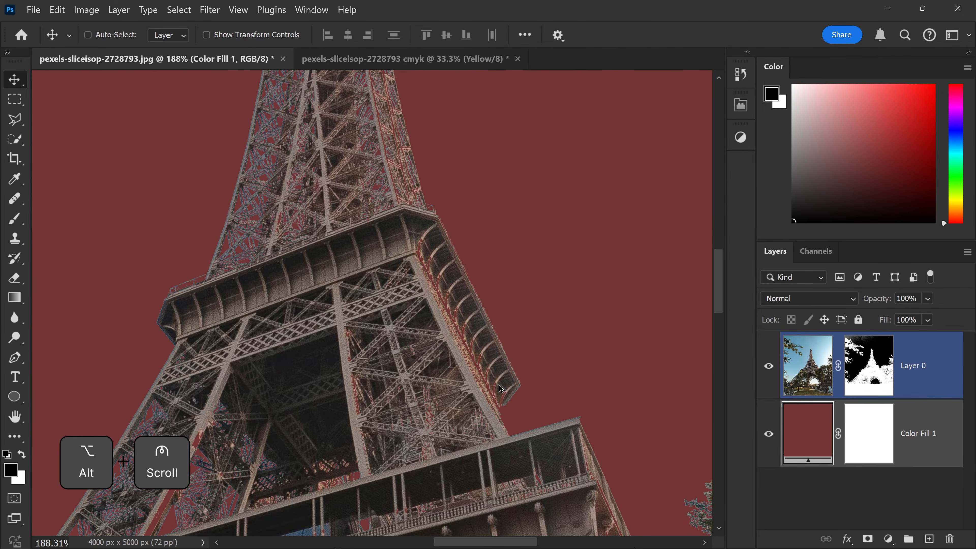
pyautogui.press('space')
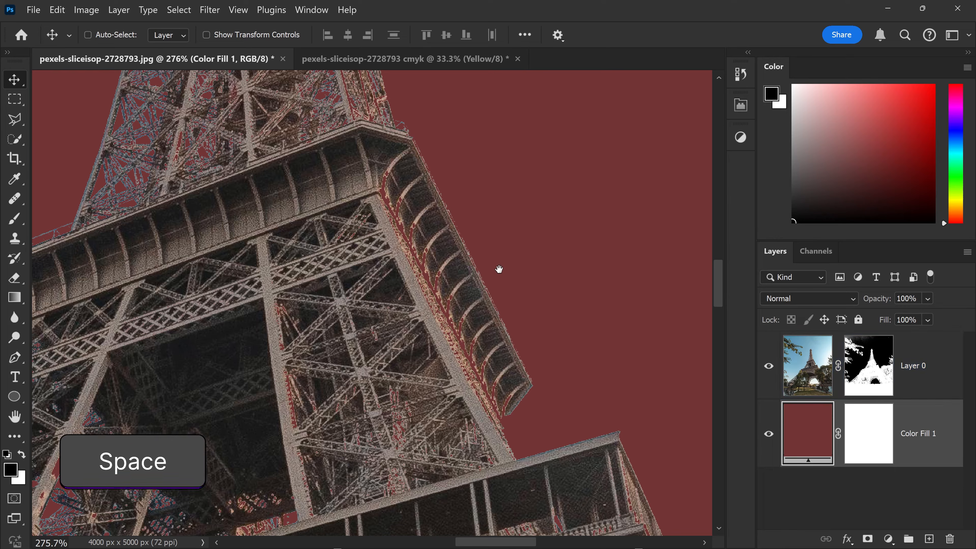
pyautogui.moveTo(498, 270); pyautogui.dragTo(427, 240)
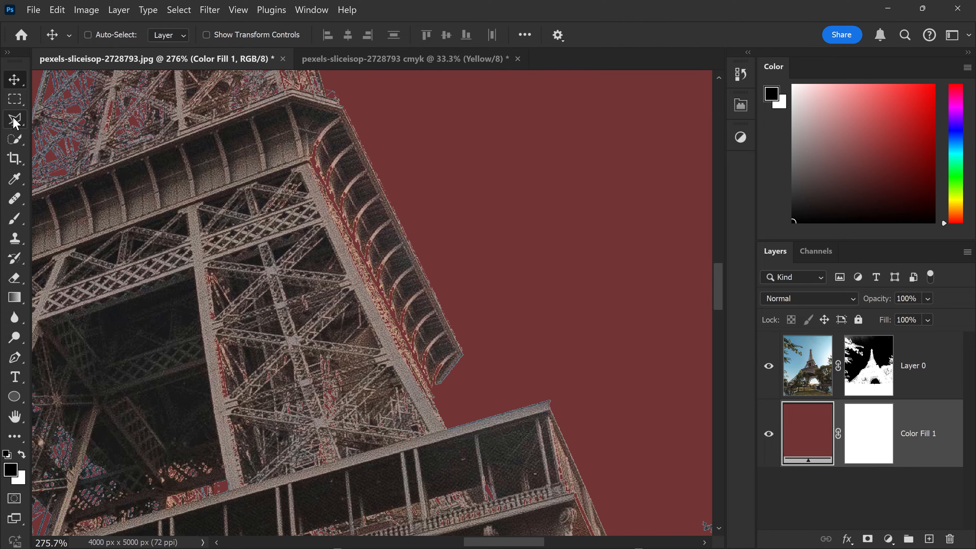
pyautogui.click(16, 219)
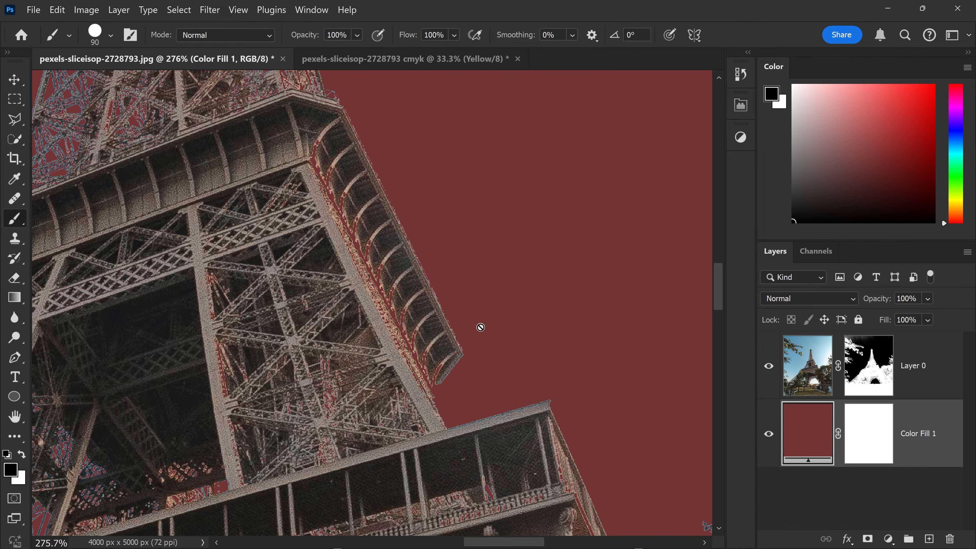
pyautogui.click(877, 355)
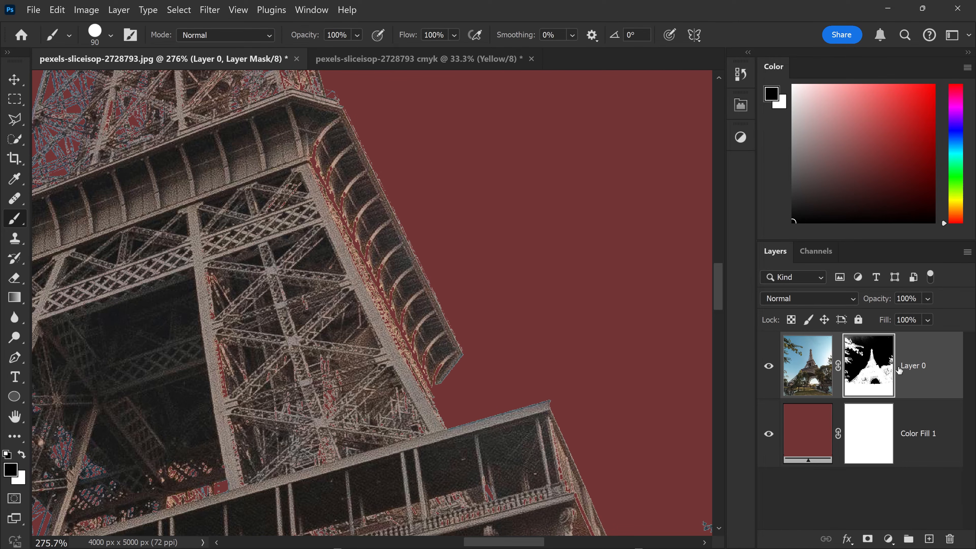
pyautogui.press('[')
pyautogui.press('[')
pyautogui.press('[')
pyautogui.press('[')
pyautogui.press('[')
pyautogui.press('[')
pyautogui.press('[')
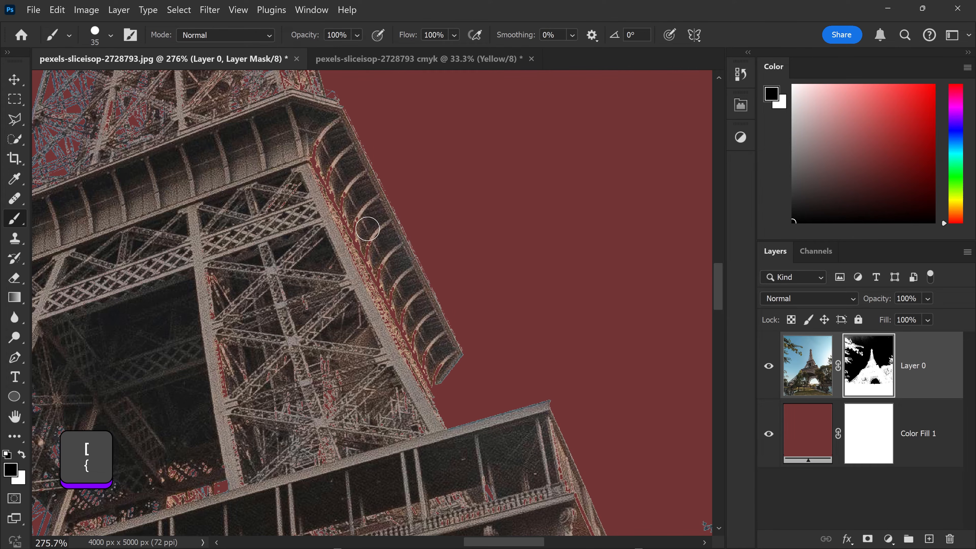
pyautogui.press('x')
# Step: Display Layer 0's mask on its own and paint the black gaps along the tower platform's edge white with a 25 px brush
pyautogui.press('alt')
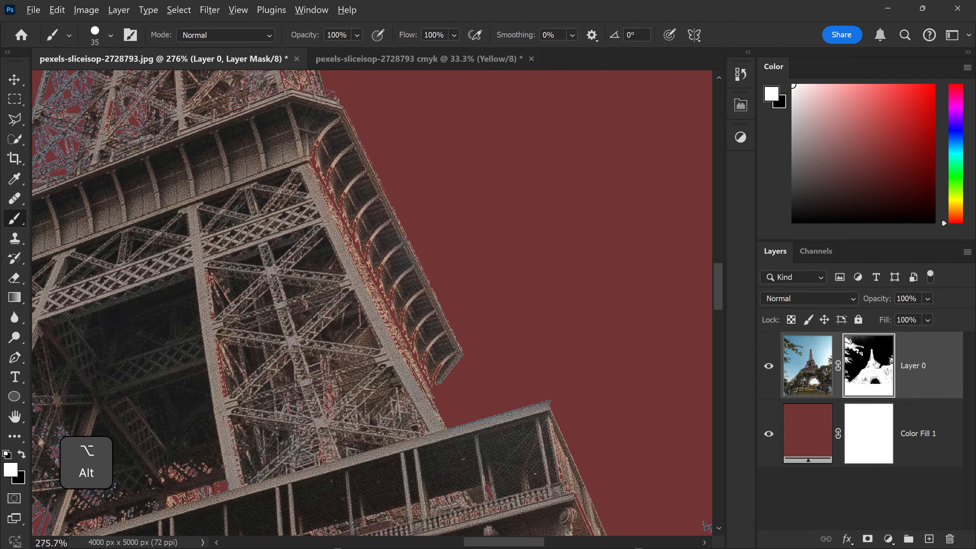
pyautogui.keyDown('alt'); pyautogui.click(873, 371); pyautogui.keyUp('alt')
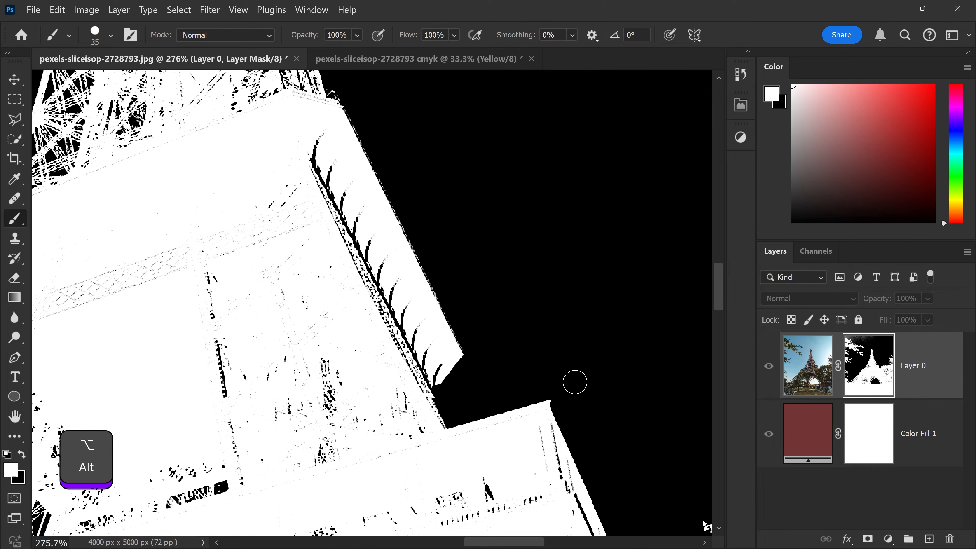
pyautogui.press('[')
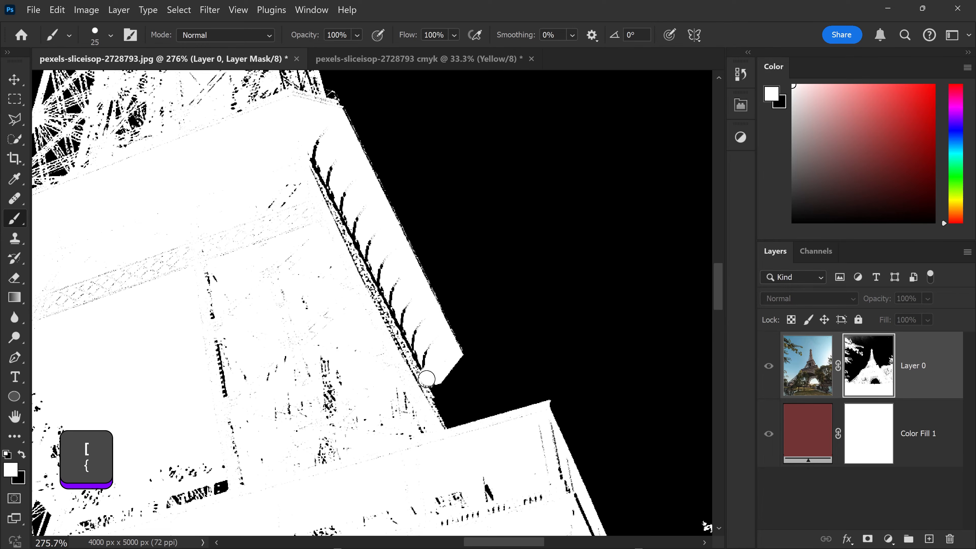
pyautogui.moveTo(388, 353)
pyautogui.mouseDown()
pyautogui.moveTo(425, 349)
pyautogui.moveTo(373, 305)
pyautogui.moveTo(377, 234)
pyautogui.moveTo(332, 225)
pyautogui.moveTo(312, 137)
pyautogui.moveTo(357, 206)
pyautogui.mouseUp()
pyautogui.keyDown('alt'); pyautogui.click(869, 365); pyautogui.keyUp('alt')
pyautogui.keyDown('alt'); pyautogui.click(869, 366); pyautogui.keyUp('alt')
# Step: Enlarge the brush to 80 px and paint the remaining black specks inside the tower's solid platform area white
pyautogui.scroll(-5, 208, 321)
pyautogui.moveTo(190, 323); pyautogui.dragTo(386, 311)
pyautogui.press(']')
pyautogui.press(']')
pyautogui.press(']')
pyautogui.press(']')
pyautogui.press(']')
pyautogui.press(']')
pyautogui.keyDown('alt'); pyautogui.click(869, 365); pyautogui.keyUp('alt')
pyautogui.keyDown('alt'); pyautogui.click(869, 366); pyautogui.keyUp('alt')
pyautogui.moveTo(405, 370); pyautogui.dragTo(421, 311)
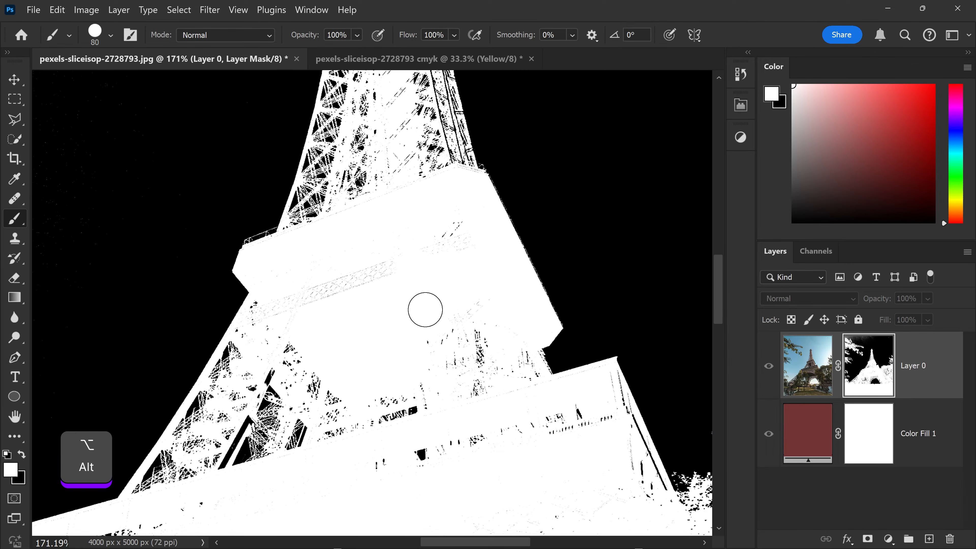
# Step: Leave the mask view and check the whole cutout against the red fill
pyautogui.scroll(-2, 290, 294)
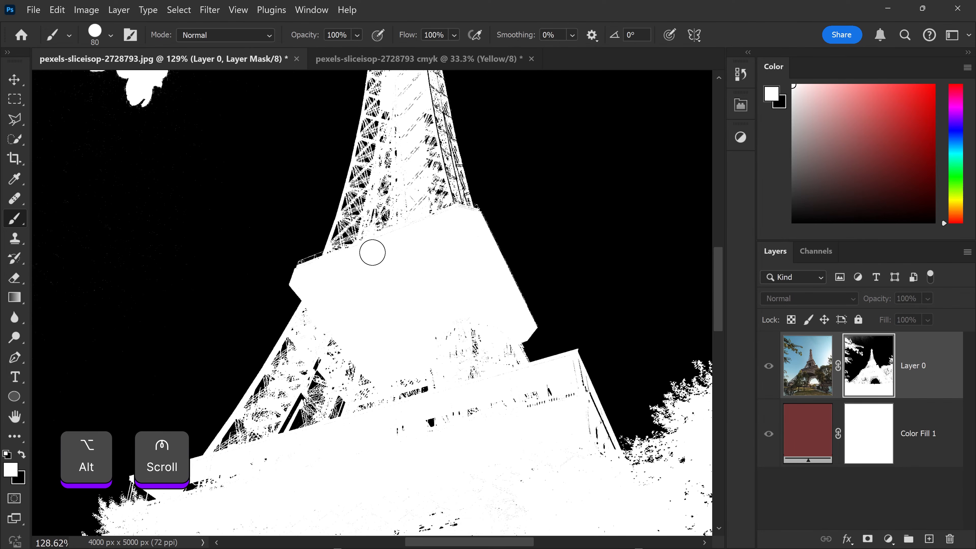
pyautogui.scroll(-8, 479, 261)
pyautogui.keyDown('alt'); pyautogui.click(869, 365); pyautogui.keyUp('alt')
pyautogui.scroll(-7, 461, 315)
pyautogui.scroll(1, 459, 313)
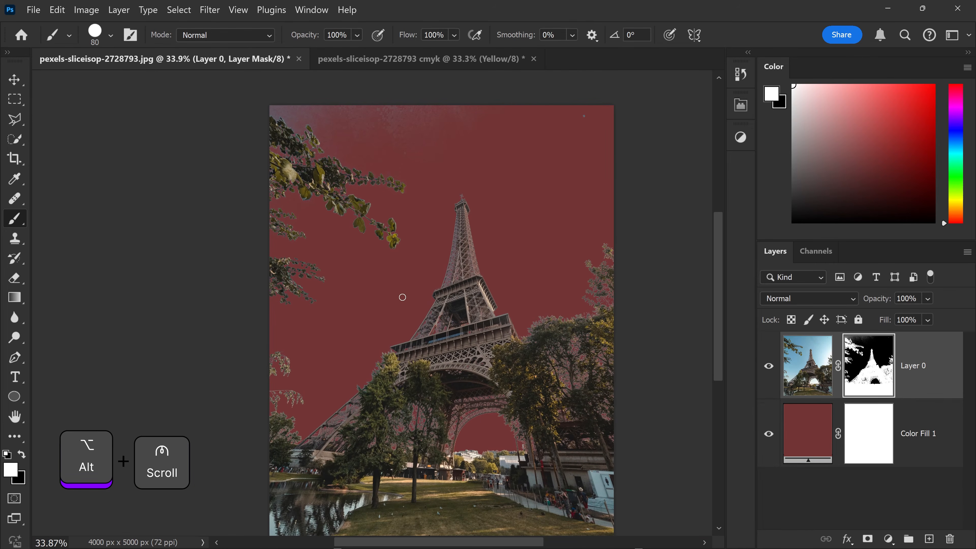
# Step: Change the Color Fill 1 layer's colour to black (000000) behind the cutout
pyautogui.press('v')
pyautogui.click(822, 423)
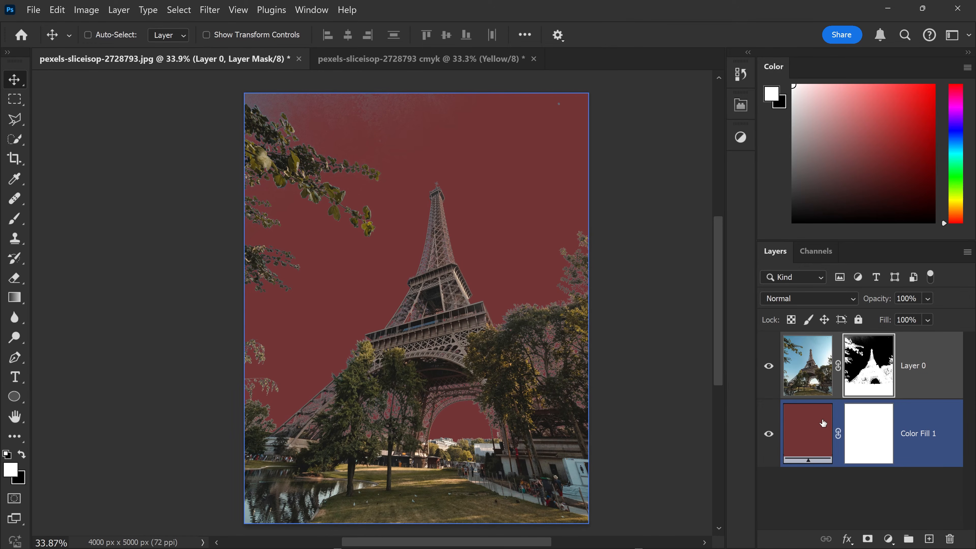
pyautogui.doubleClick(811, 427)
pyautogui.moveTo(508, 255); pyautogui.dragTo(294, 397)
pyautogui.click(692, 153)
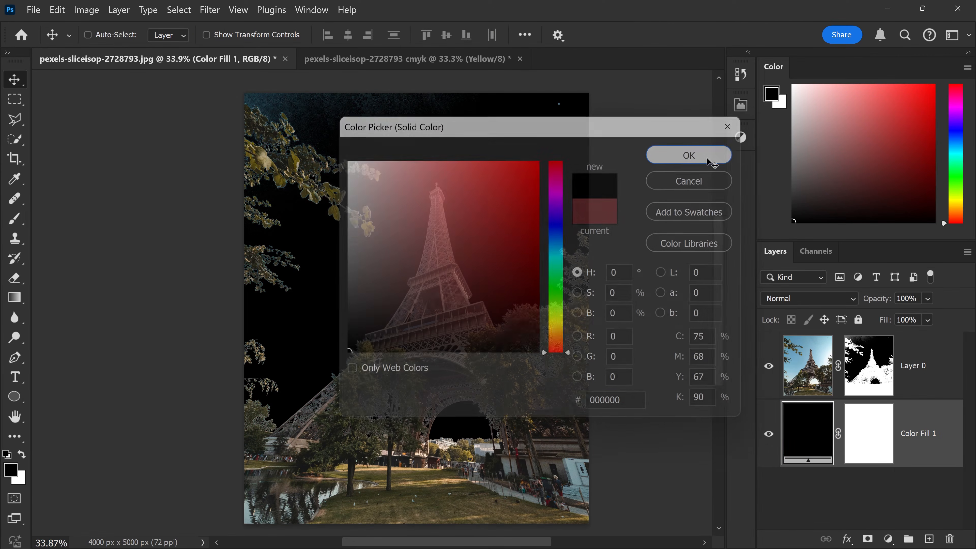
# Step: Target Layer 0's mask and outline the upper sky and leafy branches above the tower with a Polygonal Lasso selection
pyautogui.scroll(3, 340, 171)
pyautogui.moveTo(340, 170); pyautogui.dragTo(403, 242)
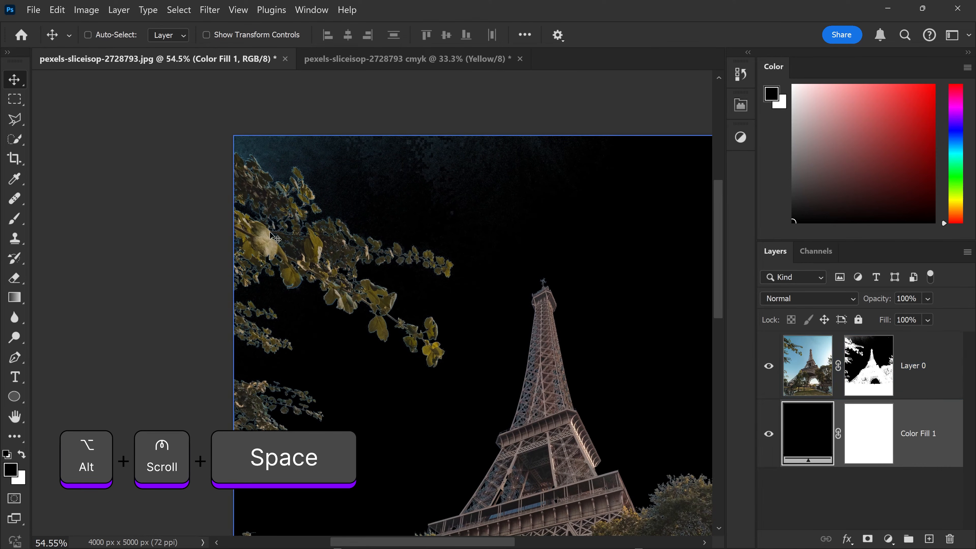
pyautogui.moveTo(343, 218); pyautogui.dragTo(370, 222)
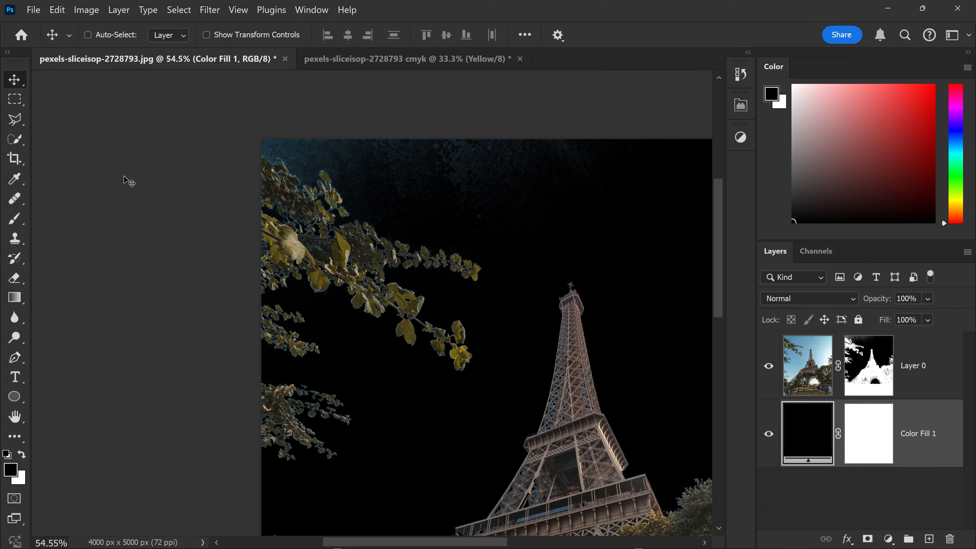
pyautogui.click(16, 124)
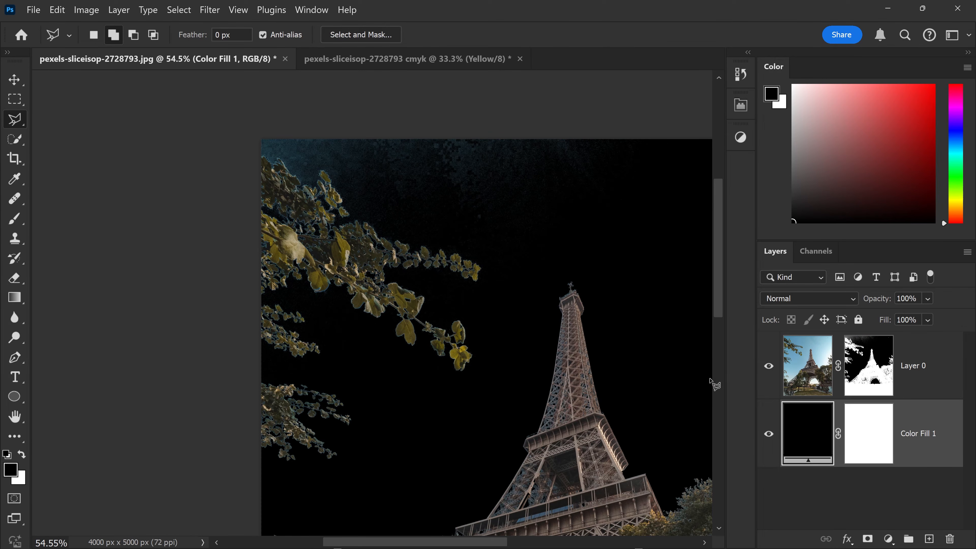
pyautogui.click(877, 396)
pyautogui.press('space')
pyautogui.moveTo(597, 358)
pyautogui.mouseDown()
pyautogui.moveTo(501, 308)
pyautogui.moveTo(472, 319)
pyautogui.mouseUp()
pyautogui.moveTo(145, 324); pyautogui.dragTo(235, 350)
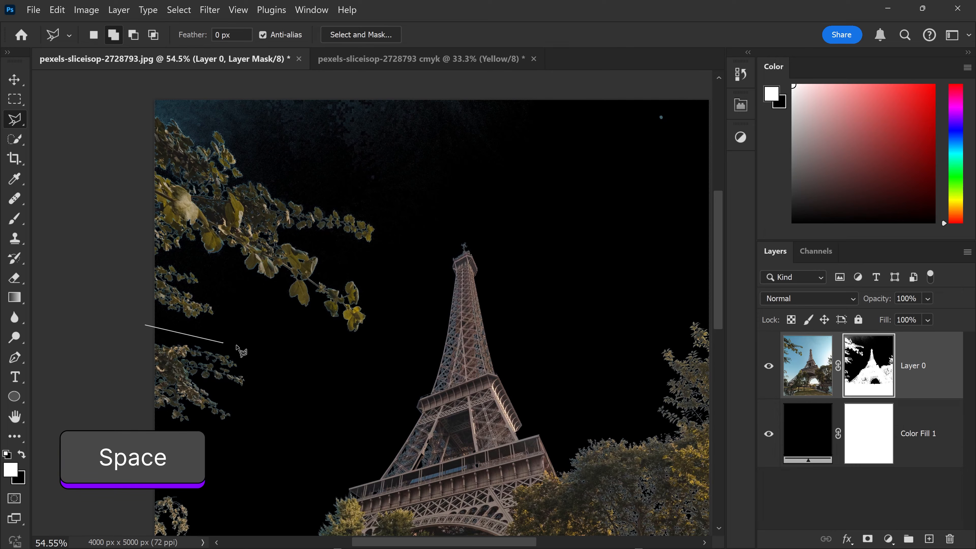
pyautogui.moveTo(368, 365)
pyautogui.mouseDown()
pyautogui.moveTo(427, 345)
pyautogui.moveTo(431, 262)
pyautogui.moveTo(458, 236)
pyautogui.moveTo(526, 243)
pyautogui.moveTo(585, 291)
pyautogui.moveTo(647, 299)
pyautogui.moveTo(584, 311)
pyautogui.moveTo(684, 289)
pyautogui.moveTo(706, 279)
pyautogui.mouseUp()
pyautogui.moveTo(710, 187)
pyautogui.mouseDown()
pyautogui.moveTo(705, 122)
pyautogui.moveTo(672, 85)
pyautogui.moveTo(217, 72)
pyautogui.moveTo(144, 89)
pyautogui.moveTo(107, 136)
pyautogui.mouseUp()
pyautogui.click(107, 175)
pyautogui.keyDown('ctrl'); pyautogui.click(135, 325); pyautogui.keyUp('ctrl')
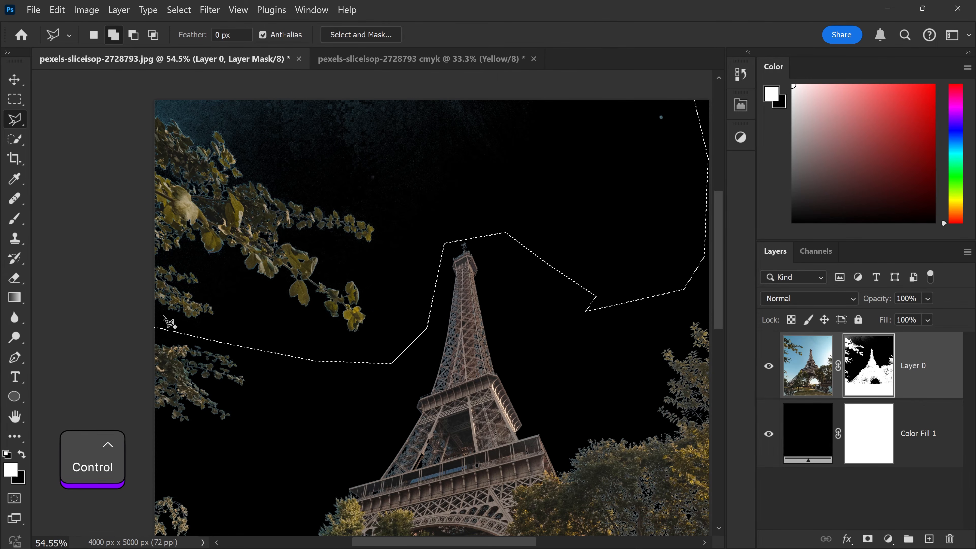
# Step: Open the Minimum filter for the selected mask area and compare the branch edges with its preview off and on
pyautogui.scroll(2, 238, 265)
pyautogui.moveTo(338, 240); pyautogui.dragTo(283, 294)
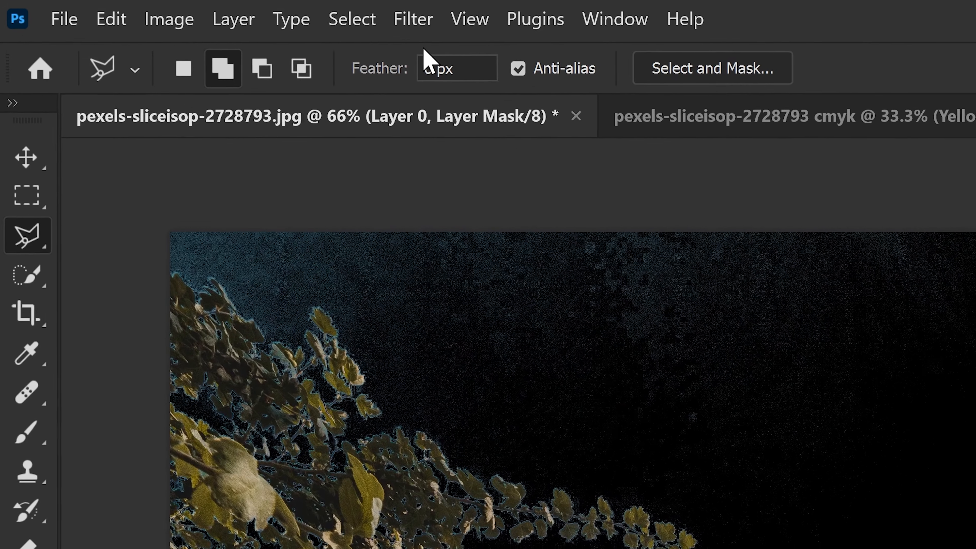
pyautogui.click(419, 23)
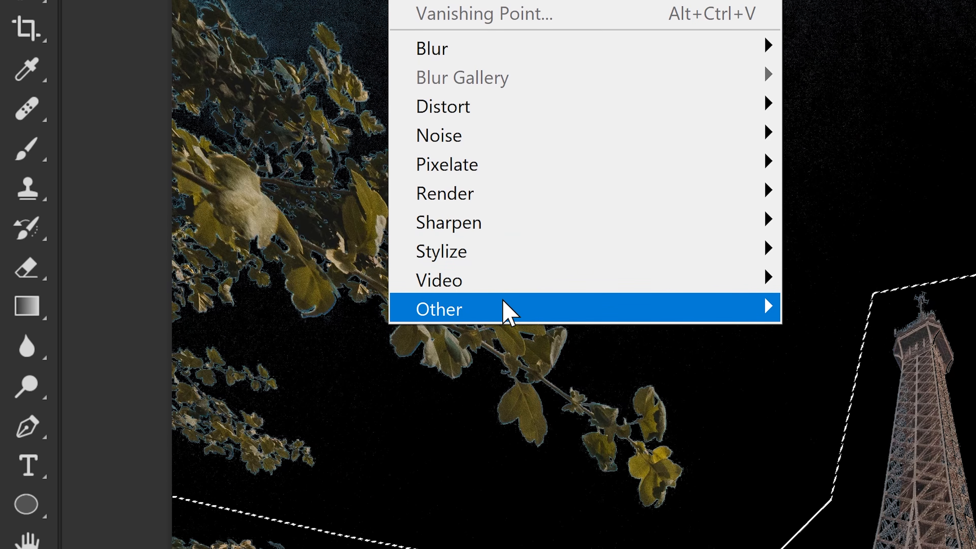
pyautogui.moveTo(726, 323)
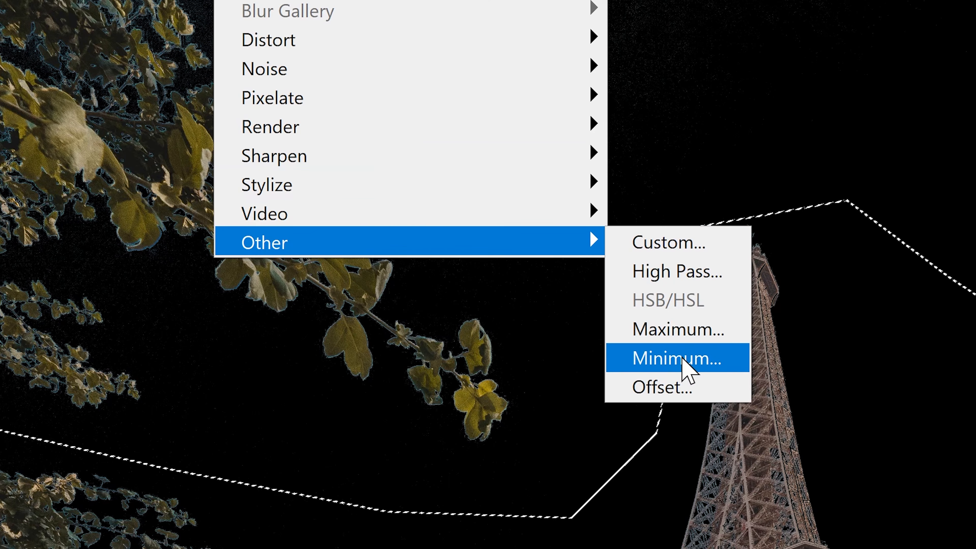
pyautogui.click(686, 360)
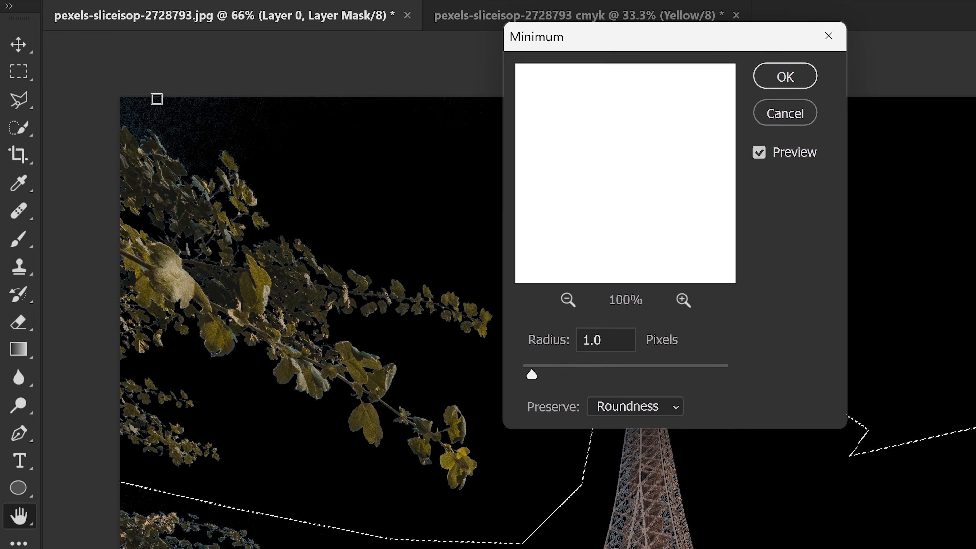
pyautogui.click(758, 152)
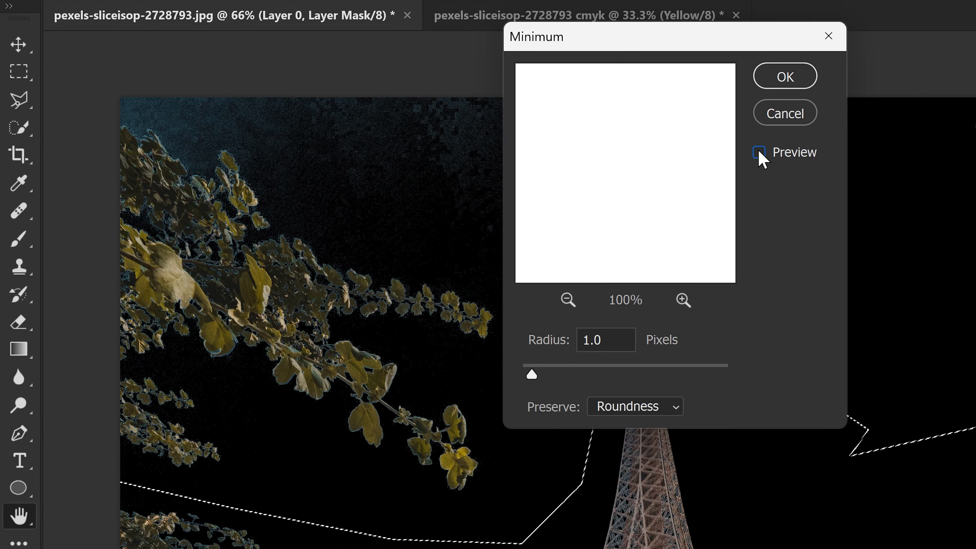
pyautogui.click(759, 153)
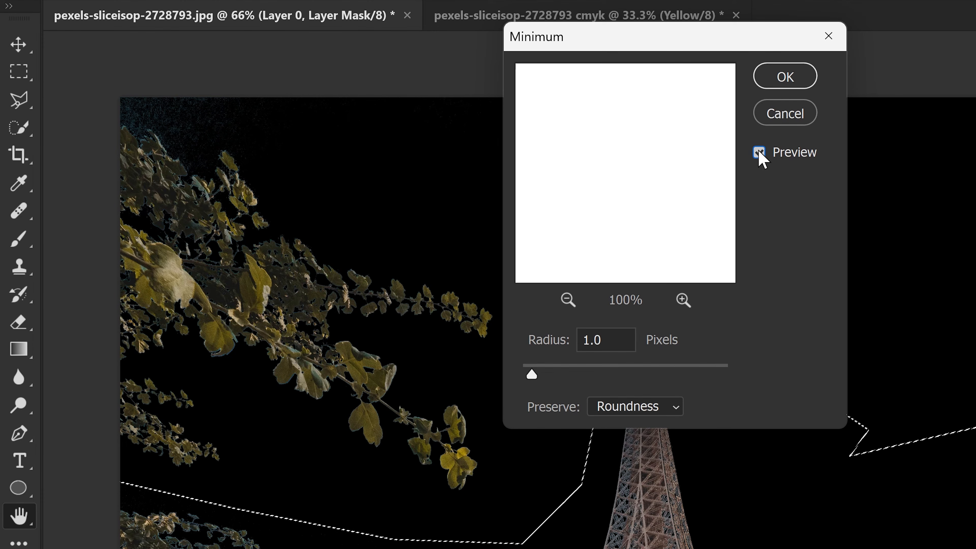
# Step: Apply the Minimum filter with Roundness preserved and a radius of 1.4 pixels
pyautogui.click(601, 407)
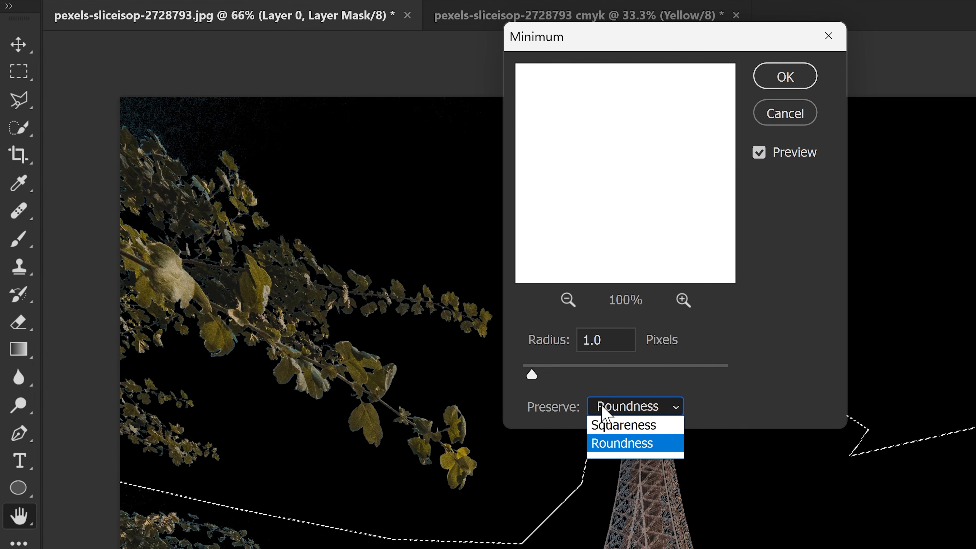
pyautogui.click(616, 442)
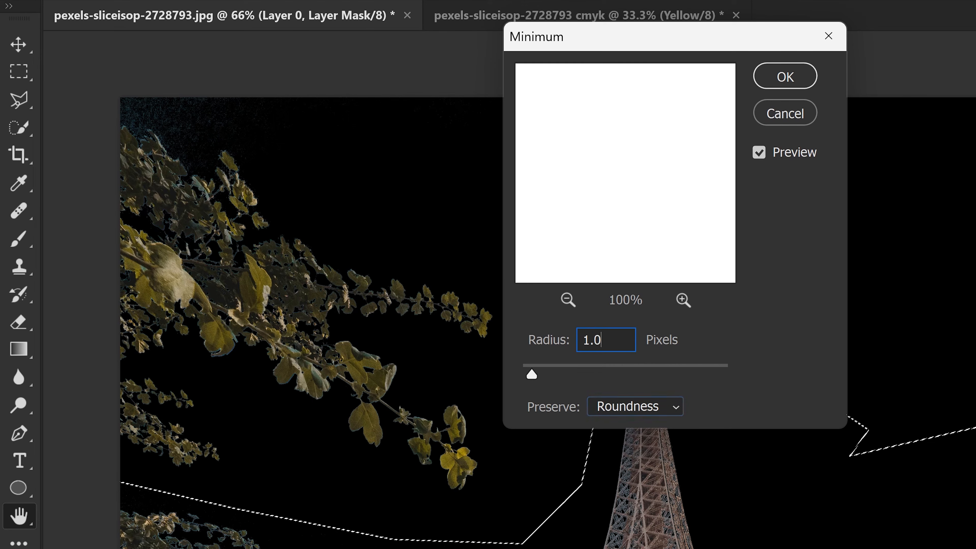
pyautogui.write('4')
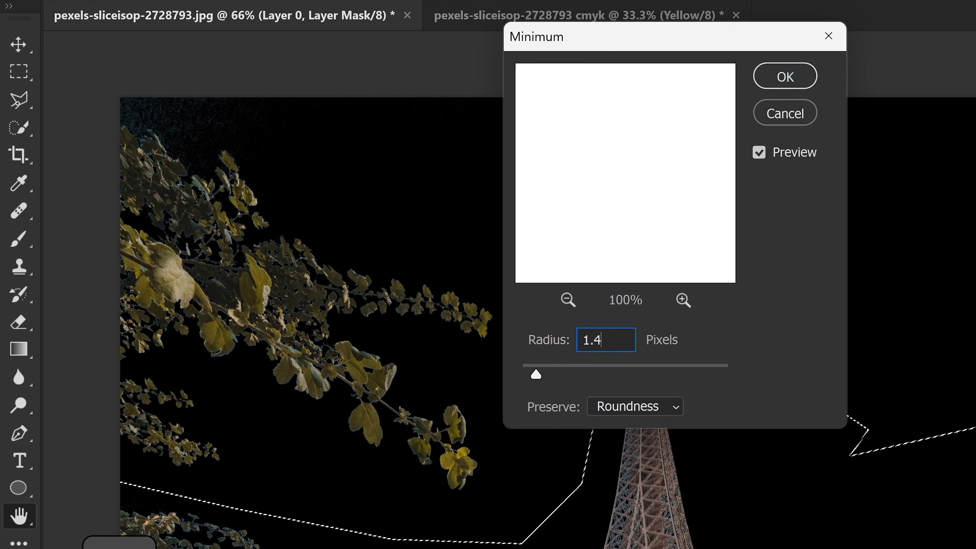
pyautogui.click(787, 82)
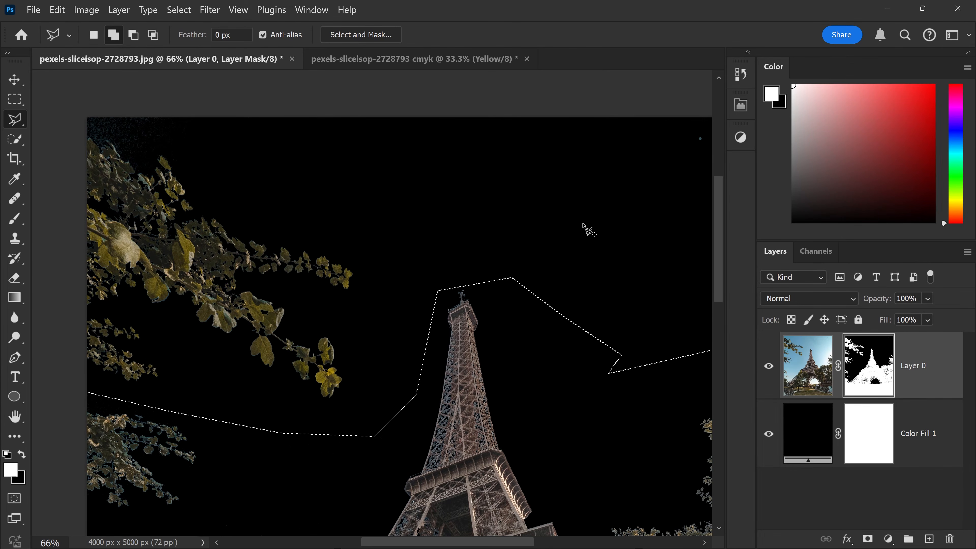
# Step: Deselect the lassoed area and ready the Brush tool with black as the foreground colour for Layer 0's mask
pyautogui.hotkey('ctrl', 'd')
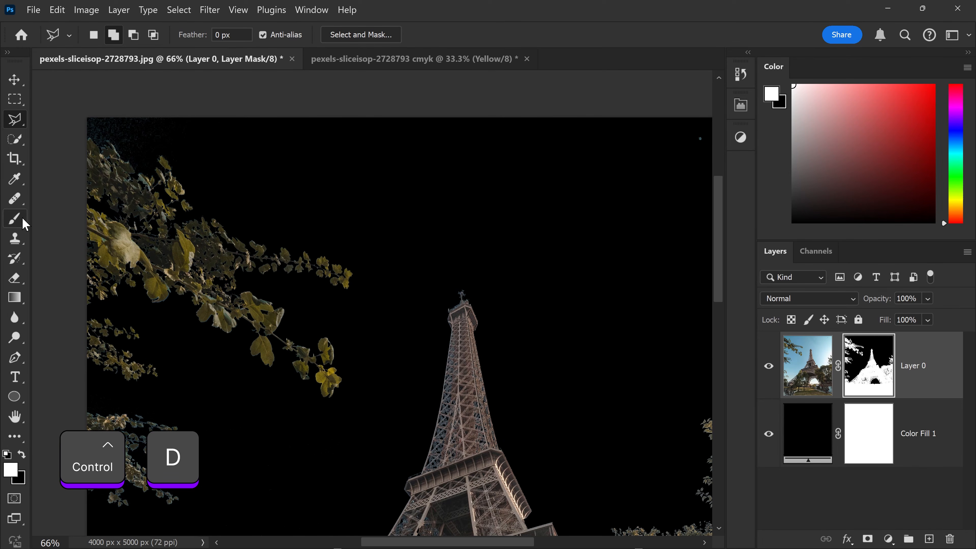
pyautogui.click(15, 219)
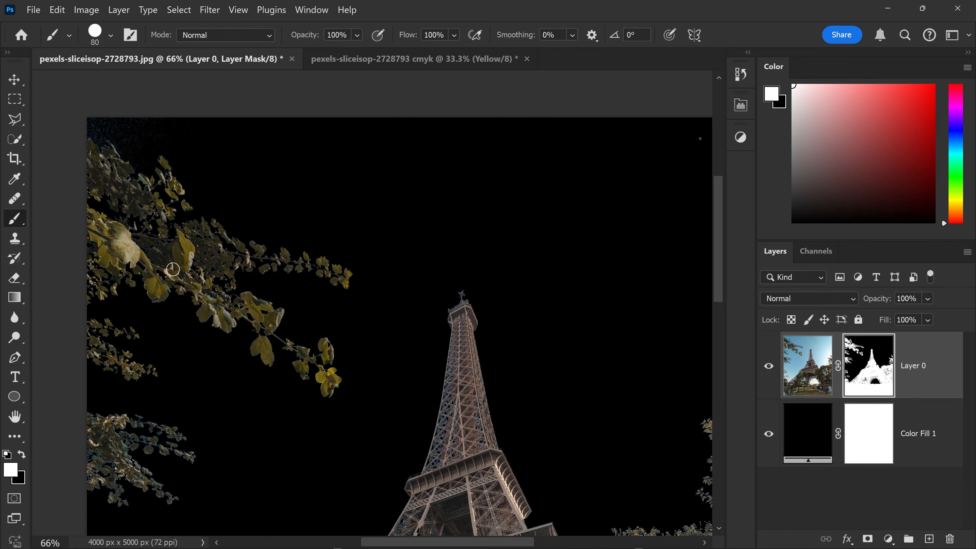
pyautogui.press('x')
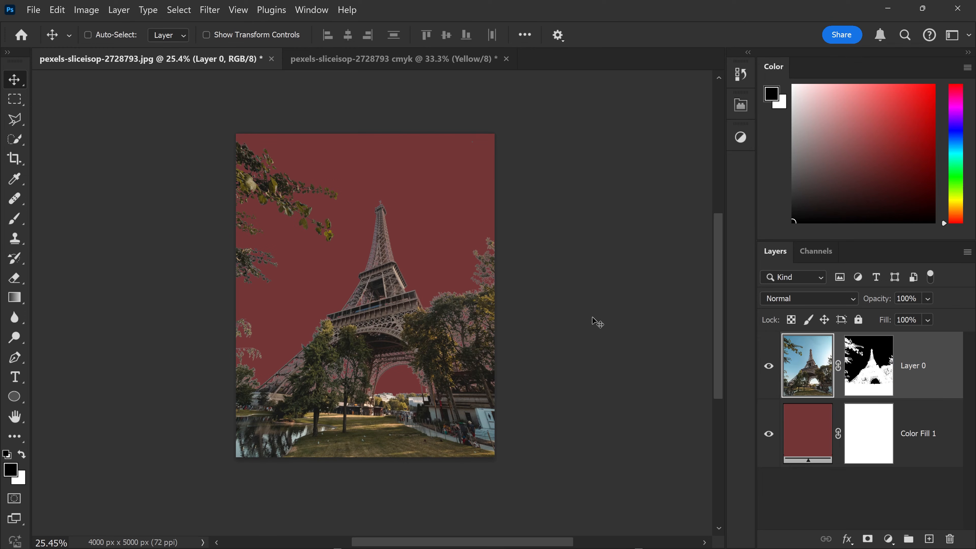
# Step: Inspect the trees beside the tower up close and load Layer 0's mask as a selection
pyautogui.keyDown('alt'); pyautogui.scroll(5, 468, 323); pyautogui.keyUp('alt')
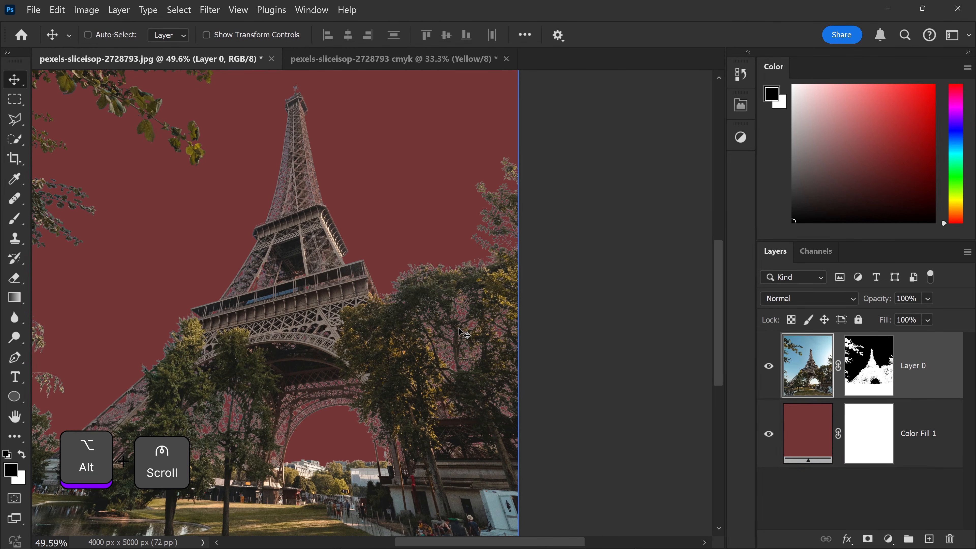
pyautogui.keyDown('alt'); pyautogui.scroll(3, 429, 369); pyautogui.keyUp('alt')
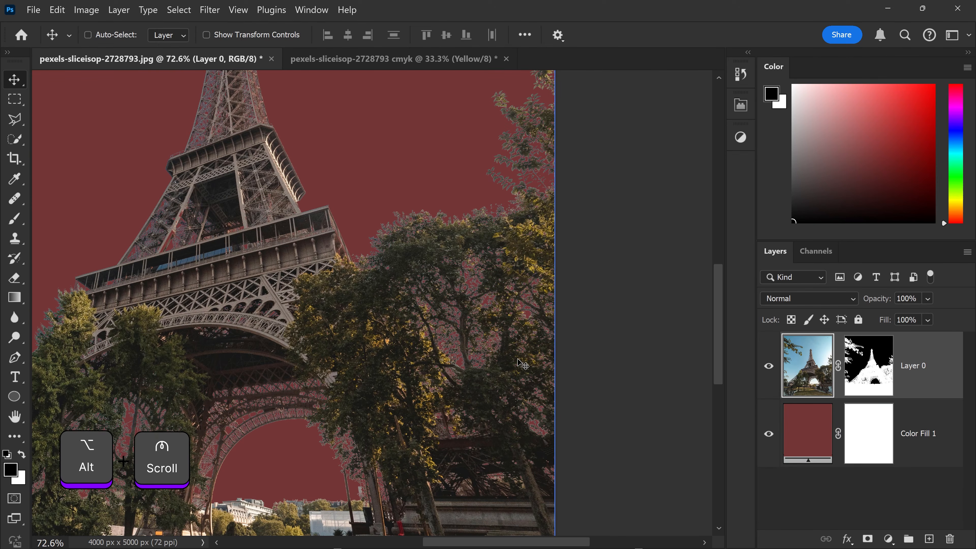
pyautogui.keyDown('alt'); pyautogui.scroll(1, 423, 246); pyautogui.keyUp('alt')
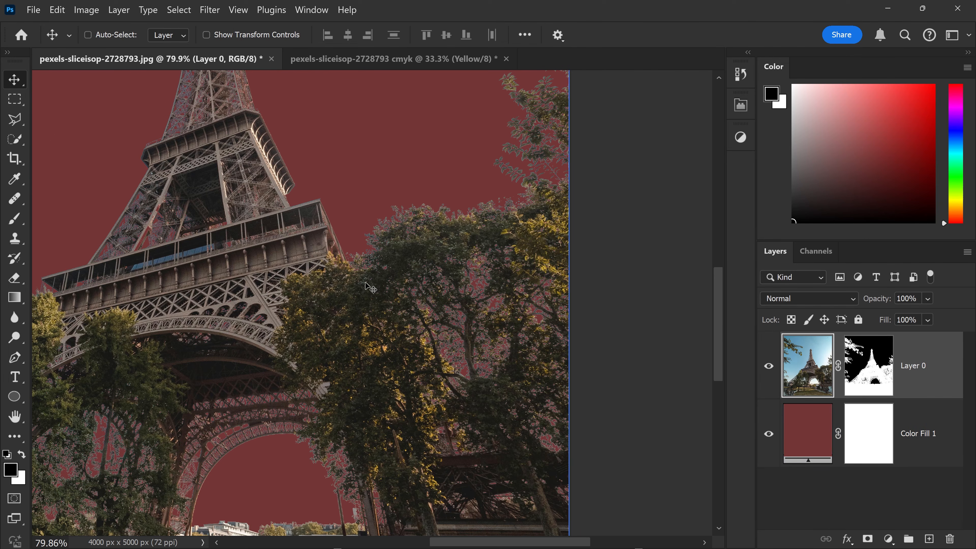
pyautogui.press('ctrl')
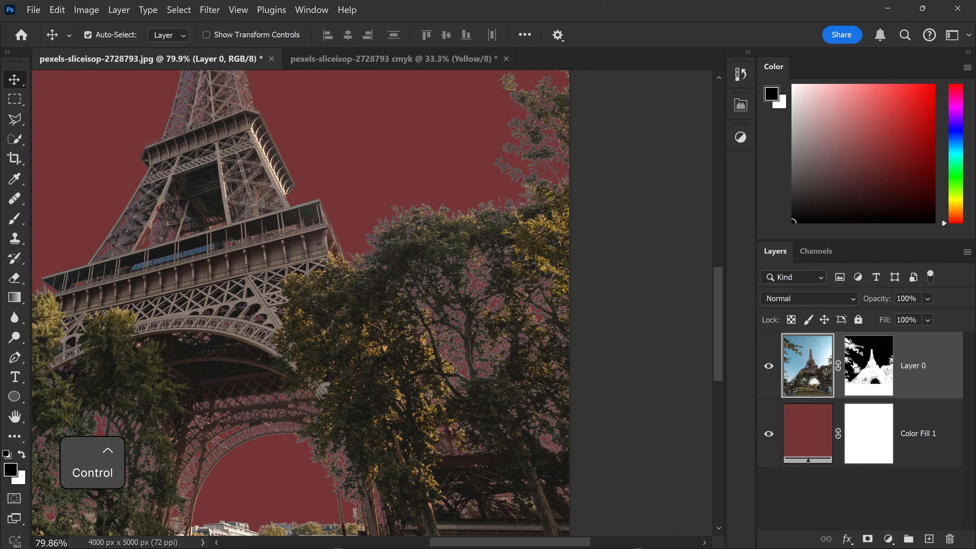
pyautogui.keyDown('ctrl'); pyautogui.click(872, 378); pyautogui.keyUp('ctrl')
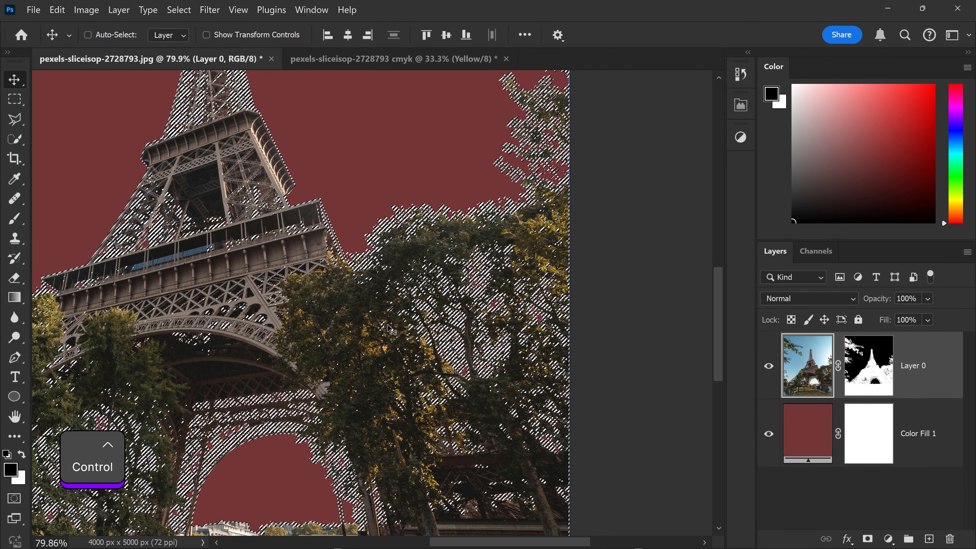
# Step: Switch to the Rectangular Marquee tool and open Select and Mask for the loaded selection
pyautogui.press('alt')
pyautogui.scroll(-5, 347, 296)
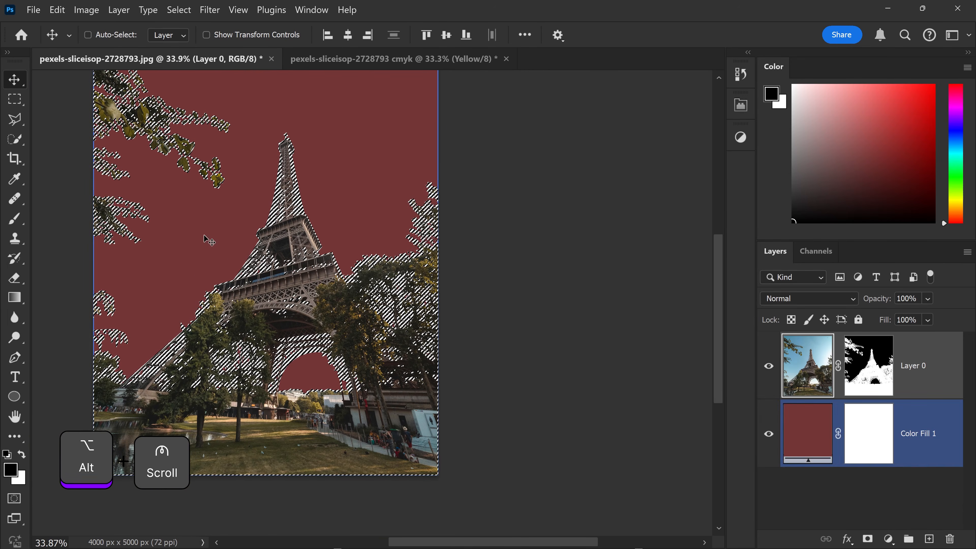
pyautogui.click(17, 103)
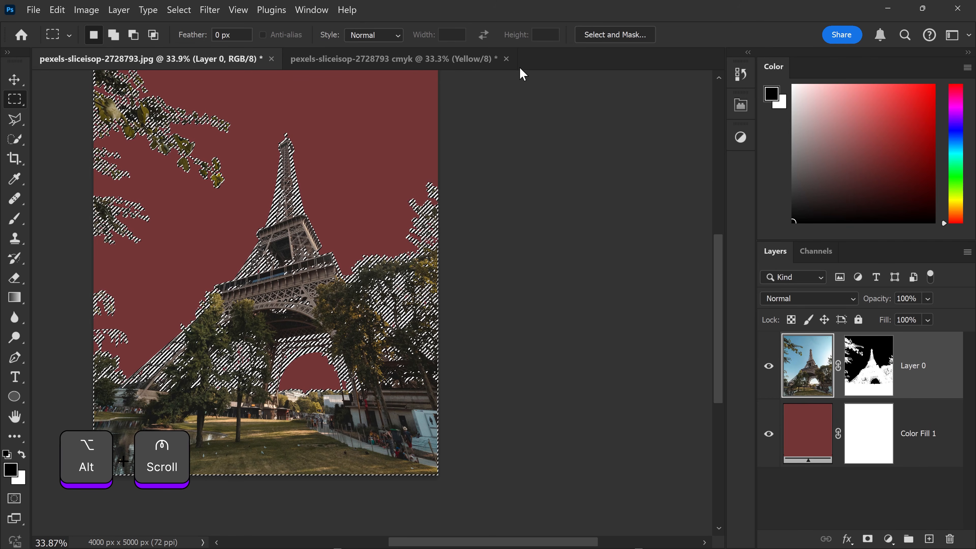
pyautogui.click(598, 37)
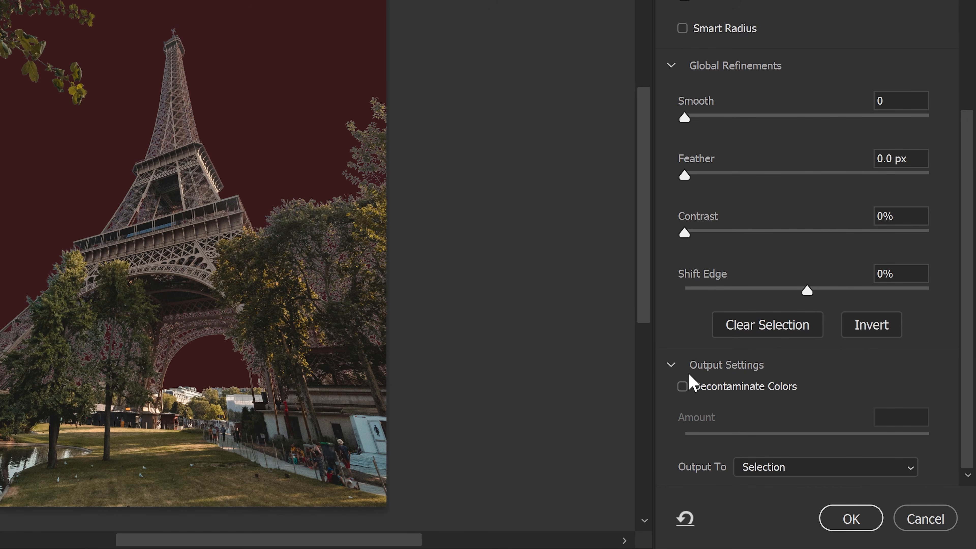
# Step: Compare the tree foliage with Decontaminate Colors off and on, leave it enabled at 100%, and open the output destination choices
pyautogui.click(683, 386)
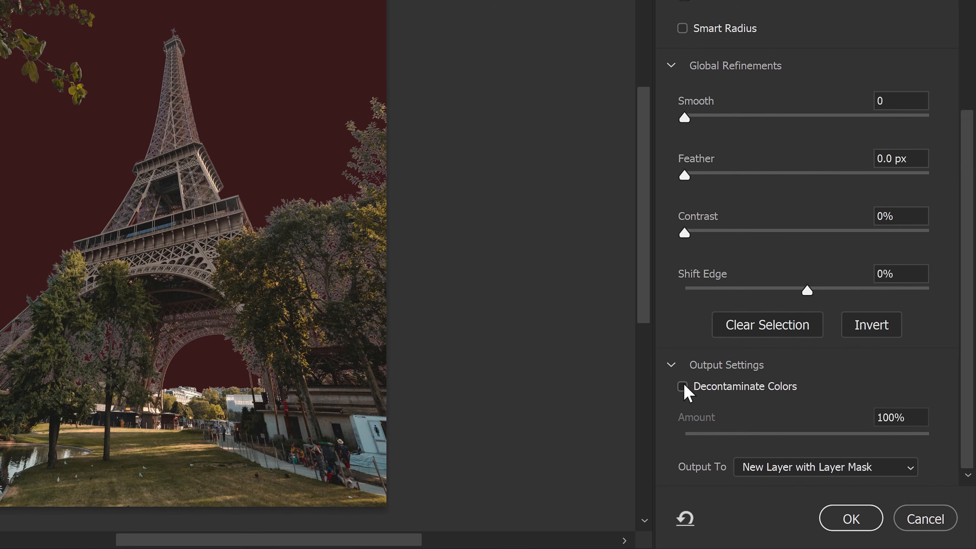
pyautogui.moveTo(350, 250); pyautogui.dragTo(385, 247)
pyautogui.click(683, 386)
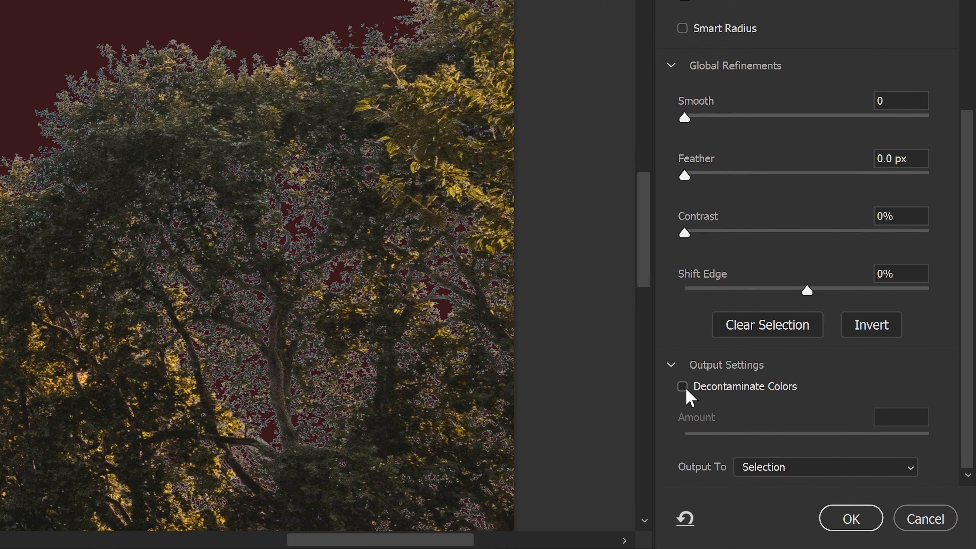
pyautogui.click(682, 386)
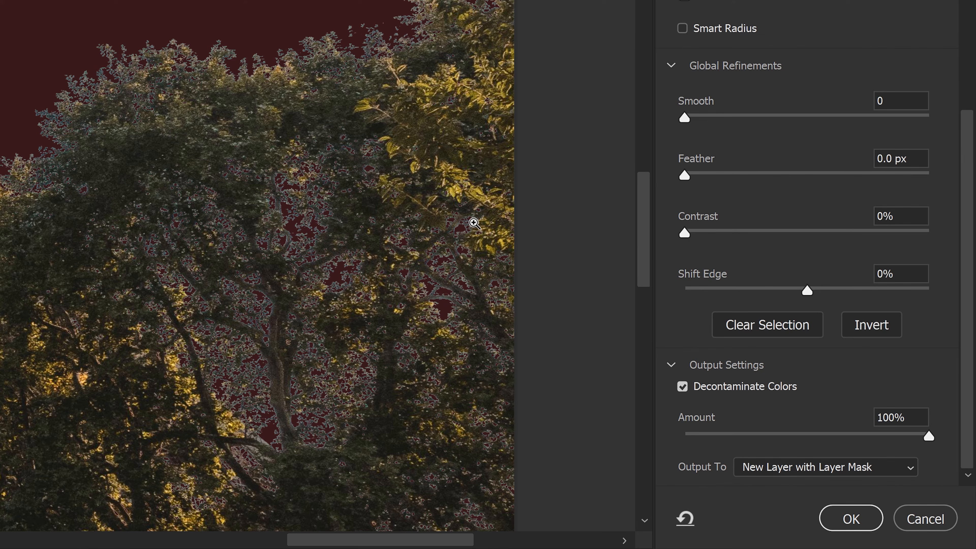
pyautogui.click(779, 475)
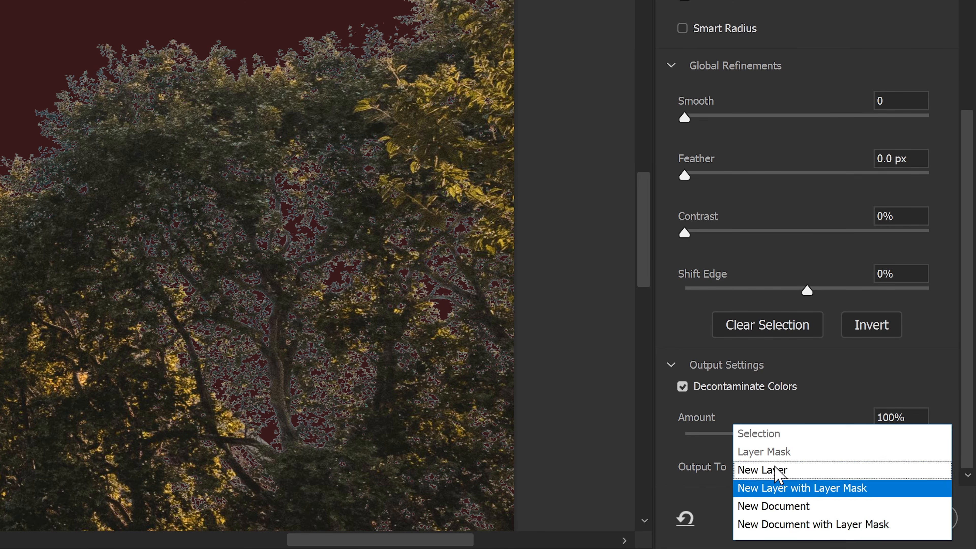